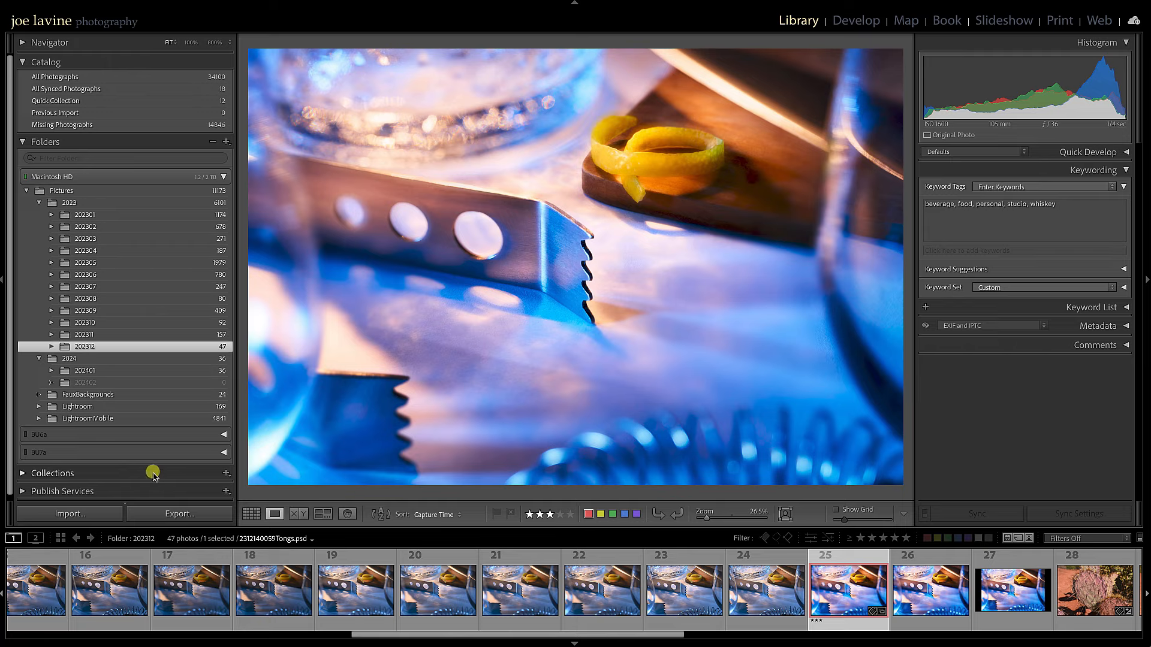
Start a photo import from the Demo folder in LR2_wk1, using the Copy method, and look over the file handling options
left_click(80, 516)
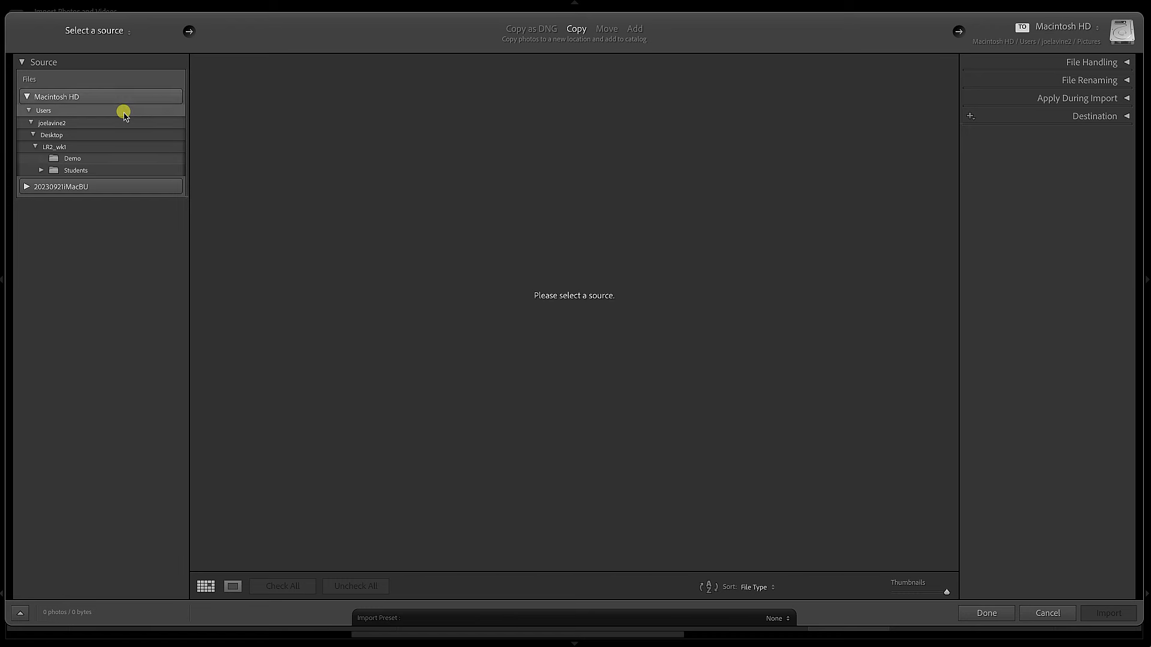
left_click(70, 161)
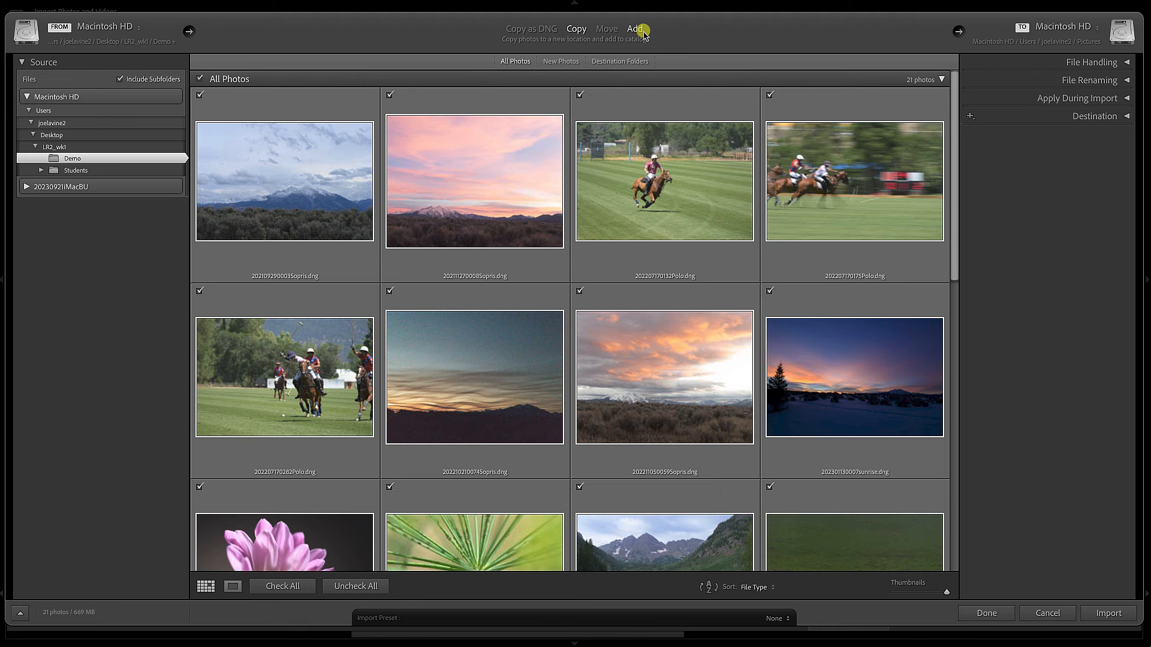
left_click(578, 32)
left_click(1127, 63)
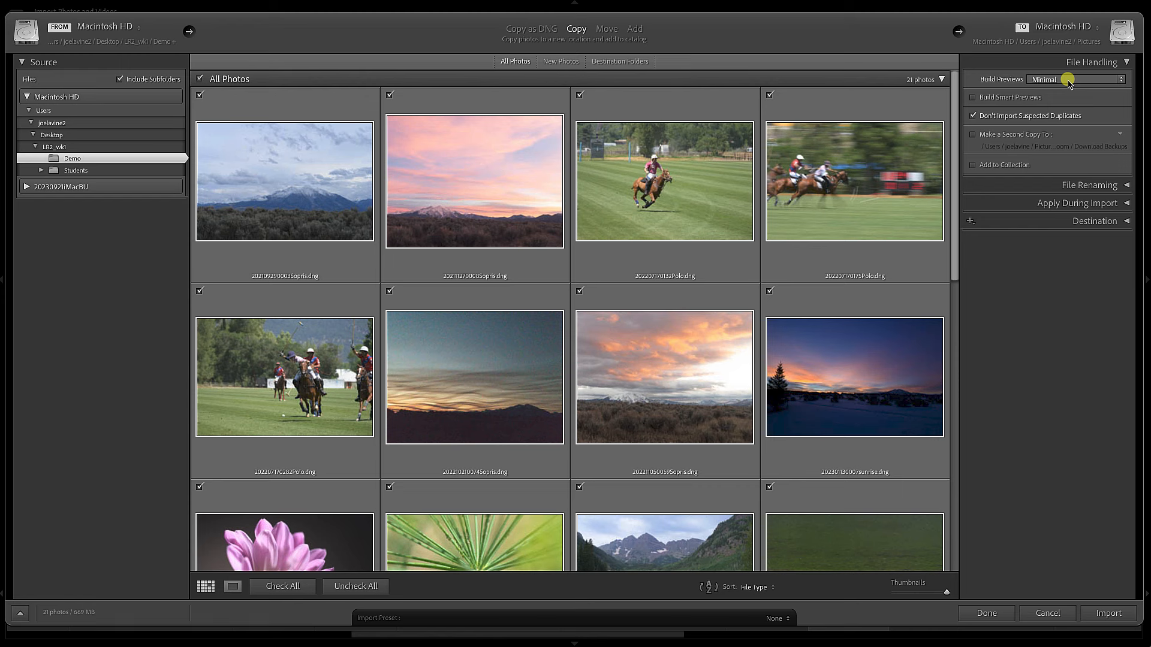
left_click(1127, 62)
Inspect the personal 2024 preset in the Filename Template Editor, checking its date, sequence number and custom text tokens
left_click(1127, 81)
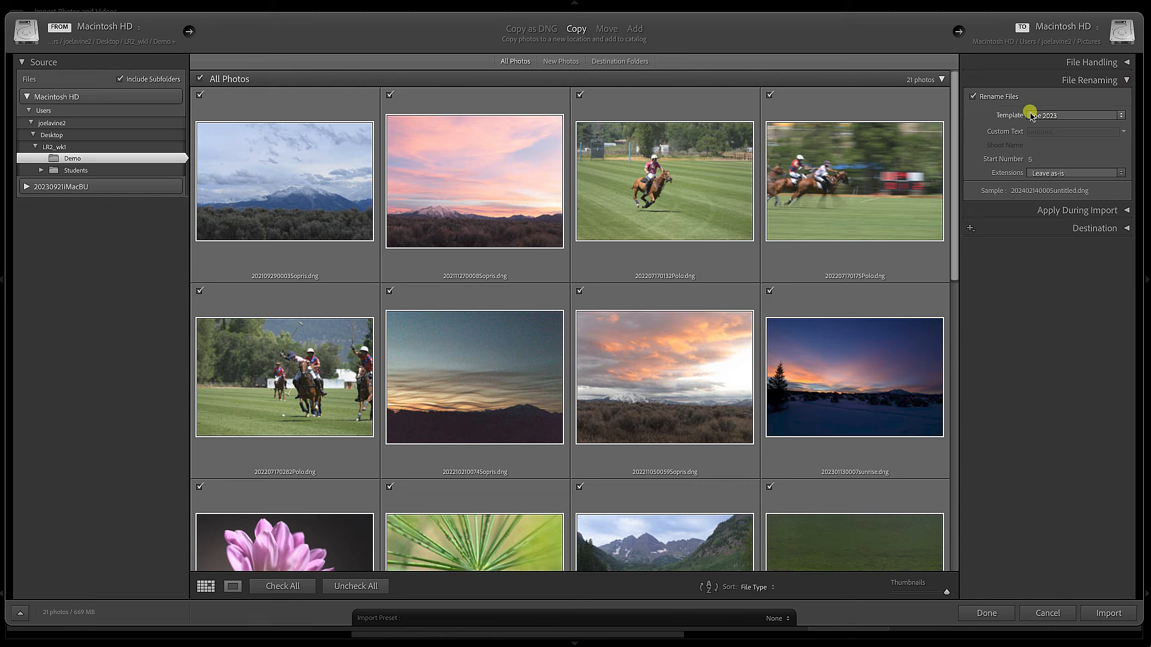
left_click(1120, 116)
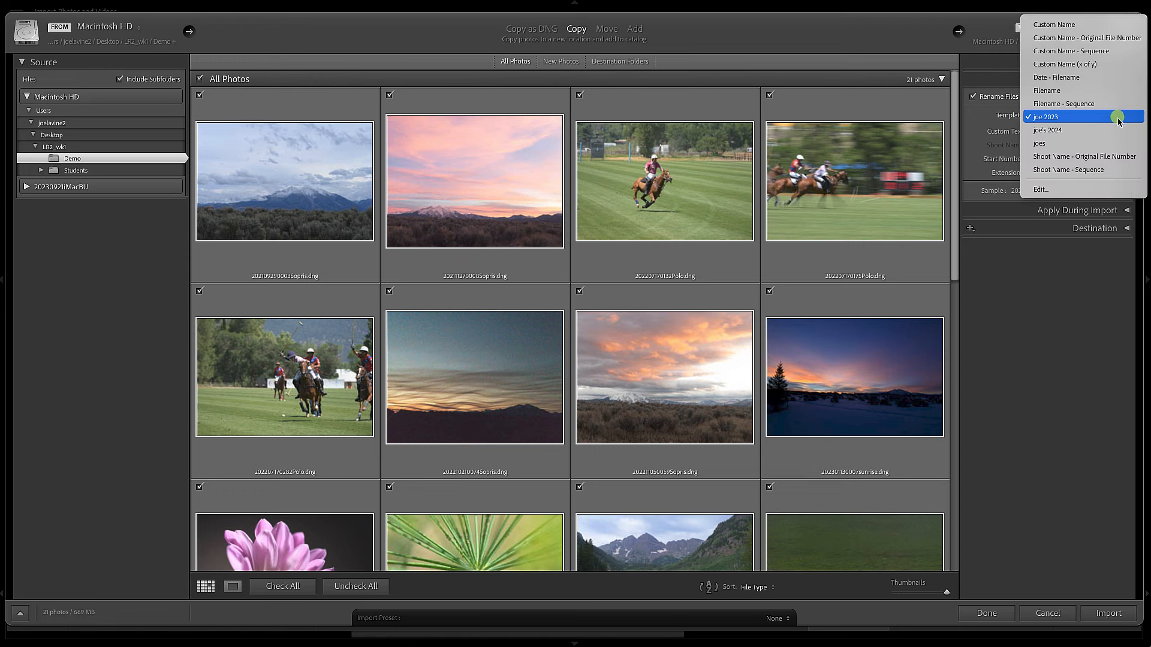
left_click(1083, 132)
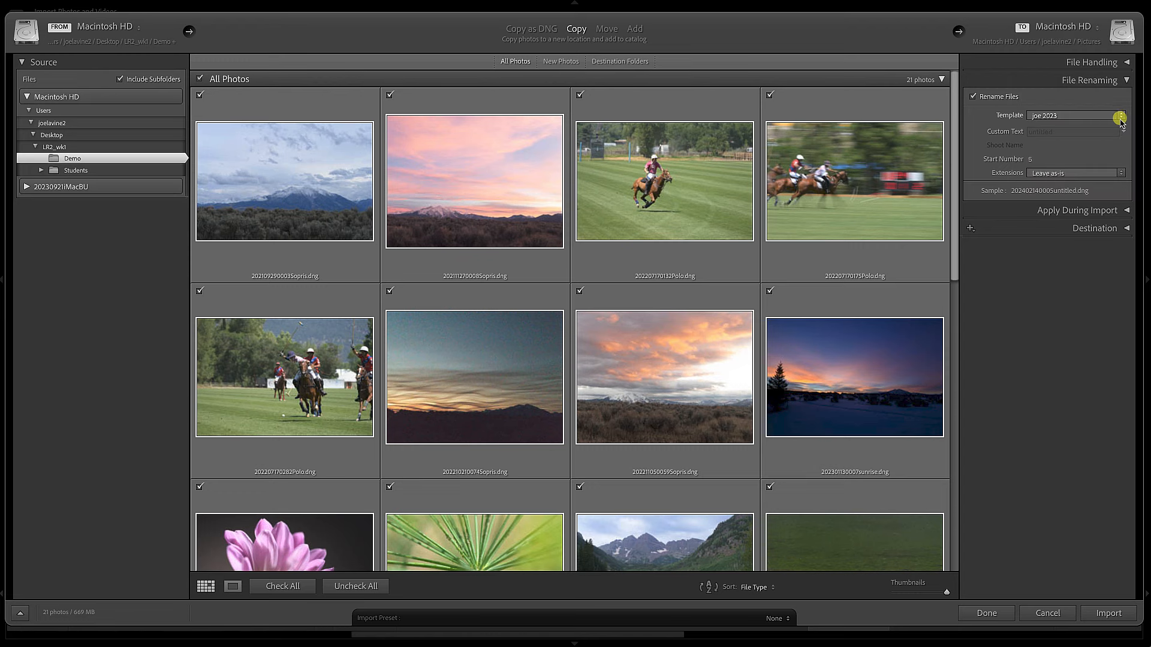
left_click(1119, 116)
left_click(1073, 175)
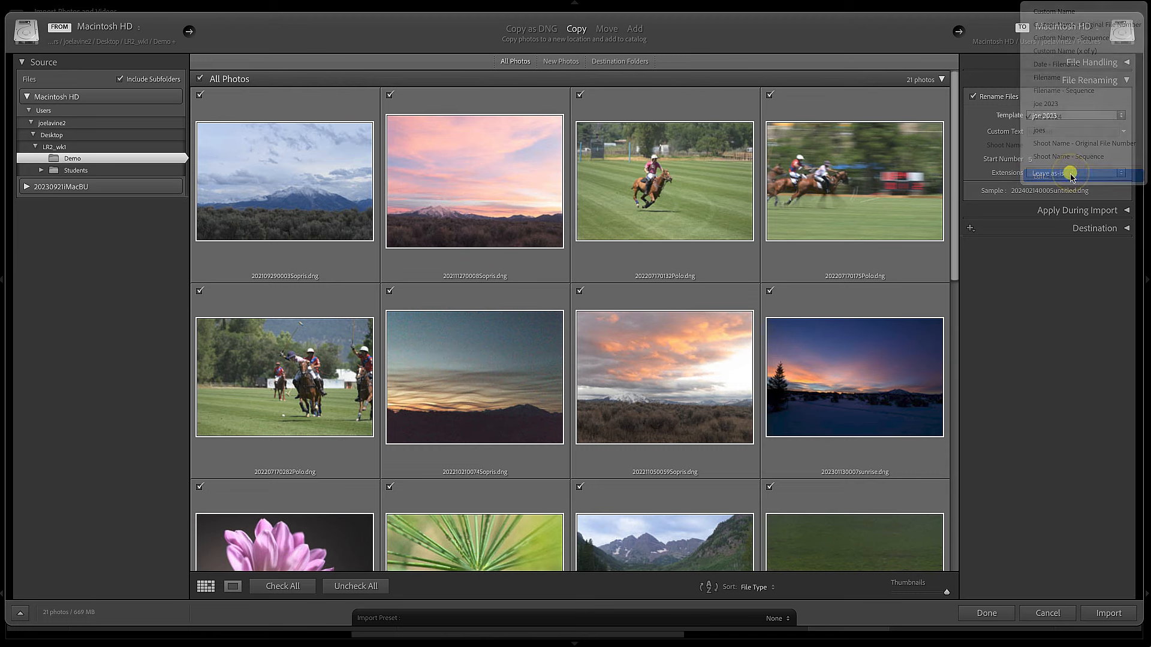
left_click(591, 158)
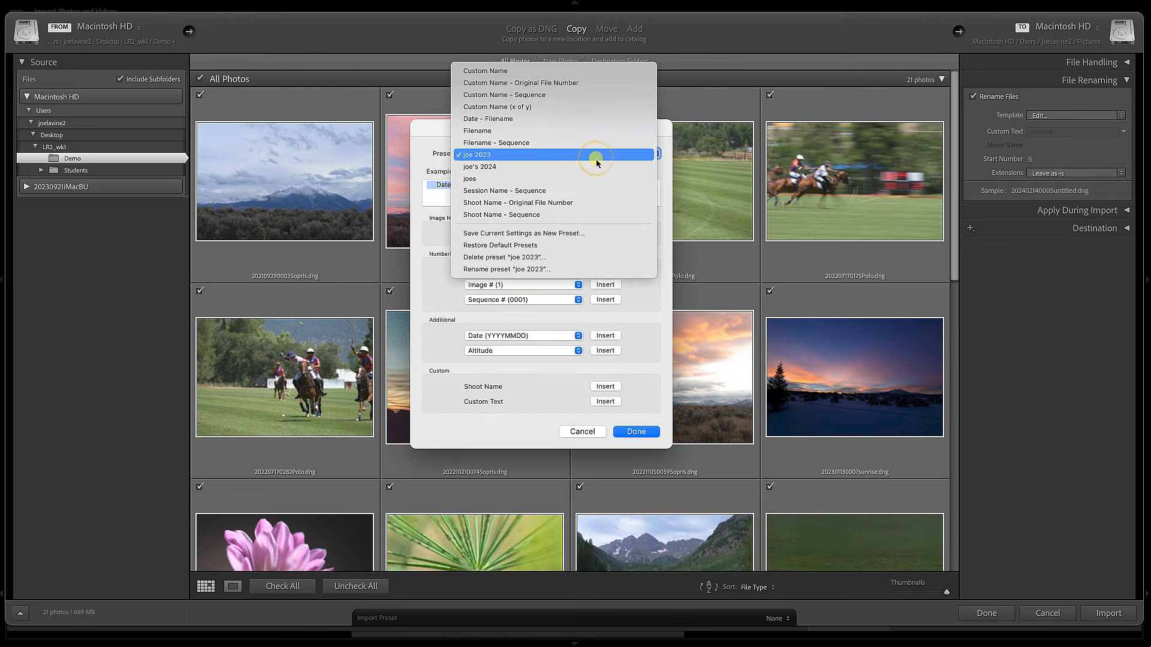
left_click(587, 166)
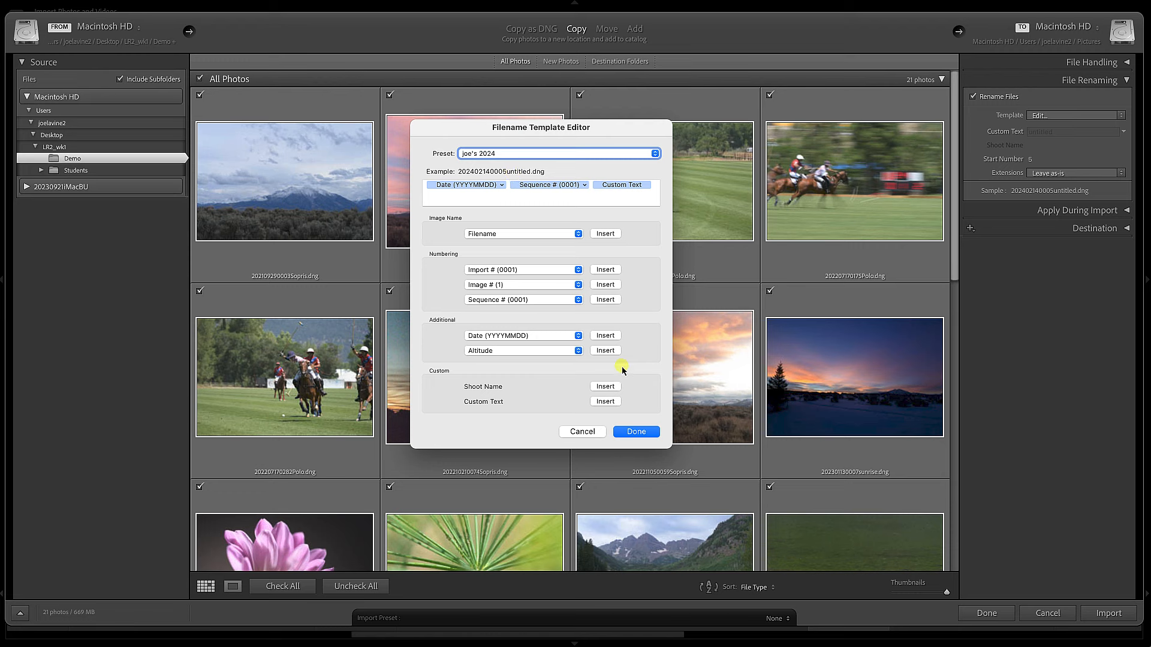
left_click(630, 430)
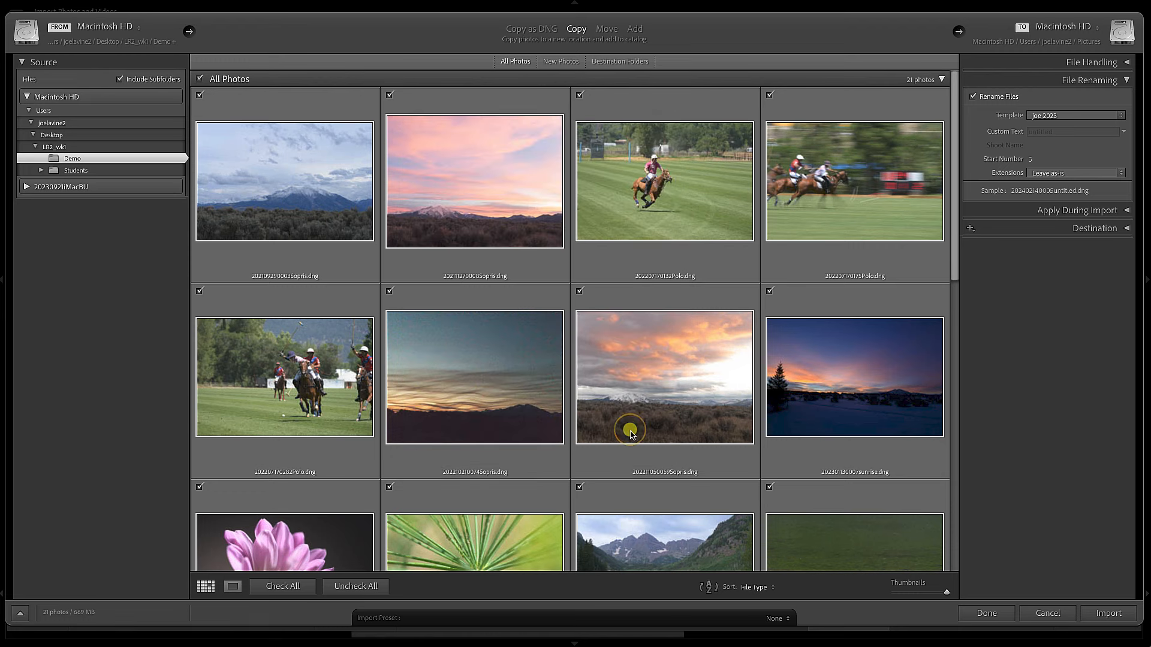
Set the file renaming custom text to videoDemo and the start number to 1
left_click(1075, 118)
left_click(1074, 119)
left_click(1043, 131)
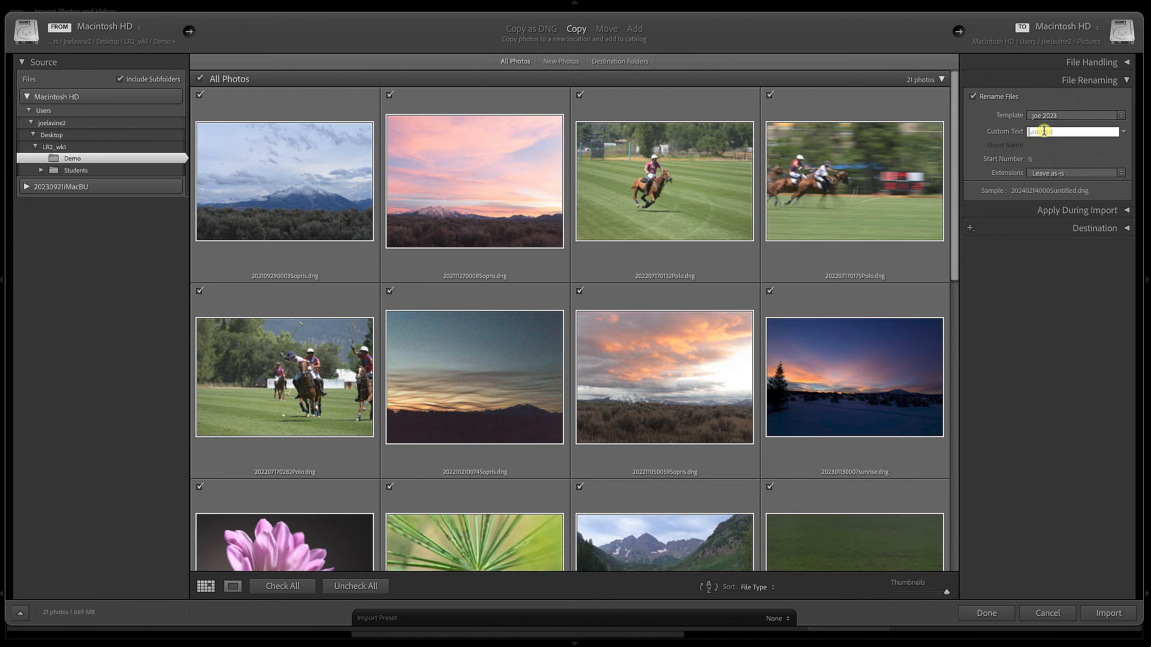
type("videoDemo")
left_click(1030, 160)
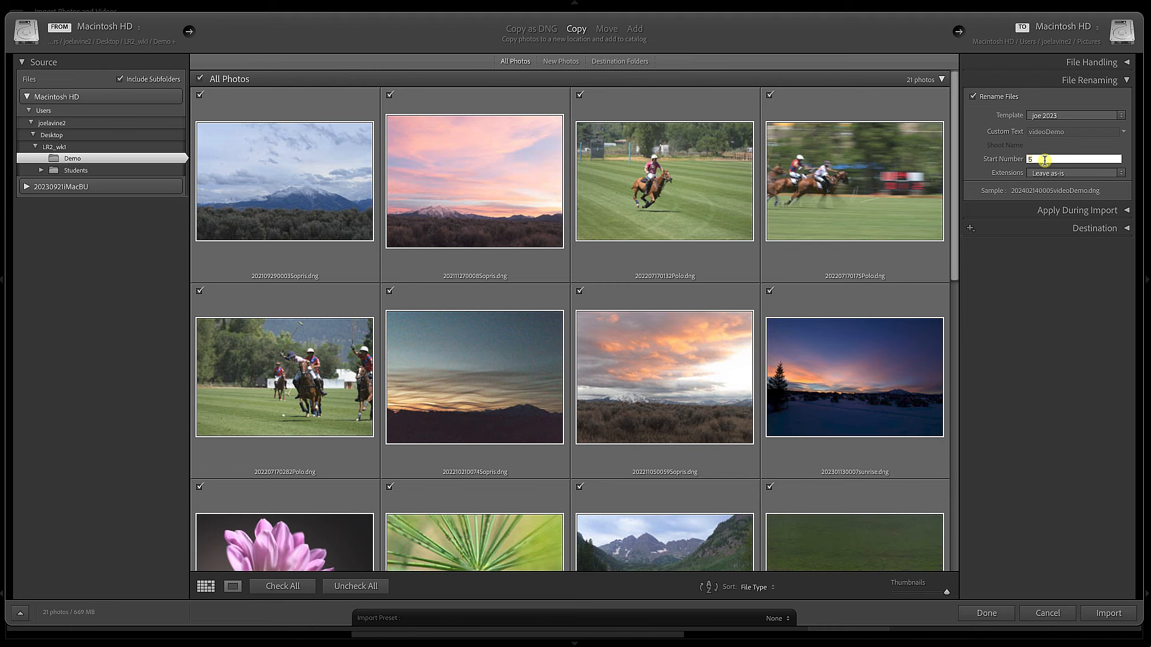
type("1")
key("Return")
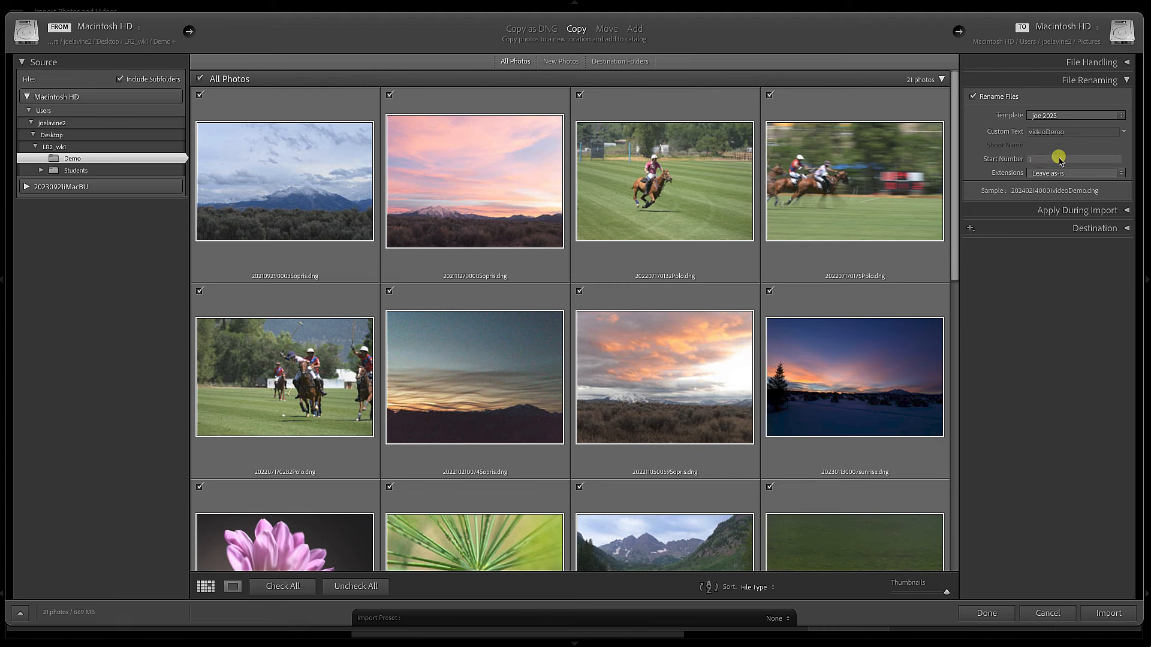
Set the develop settings applied during import to the Camera Settings default
left_click(1126, 210)
left_click(1126, 80)
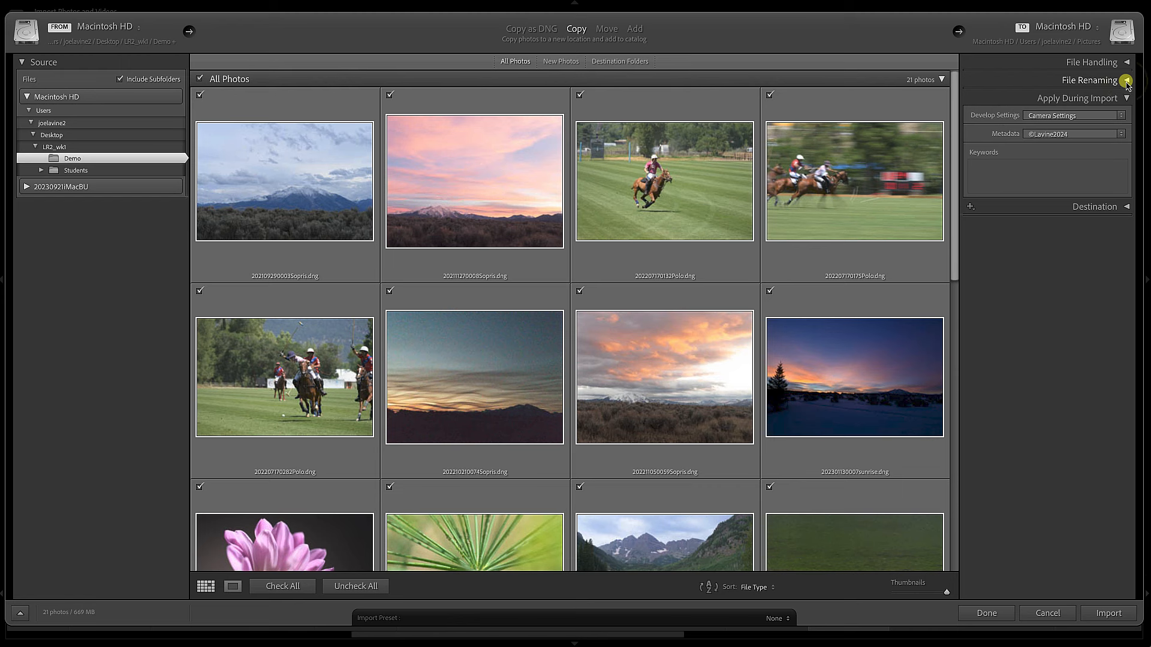
left_click(1048, 116)
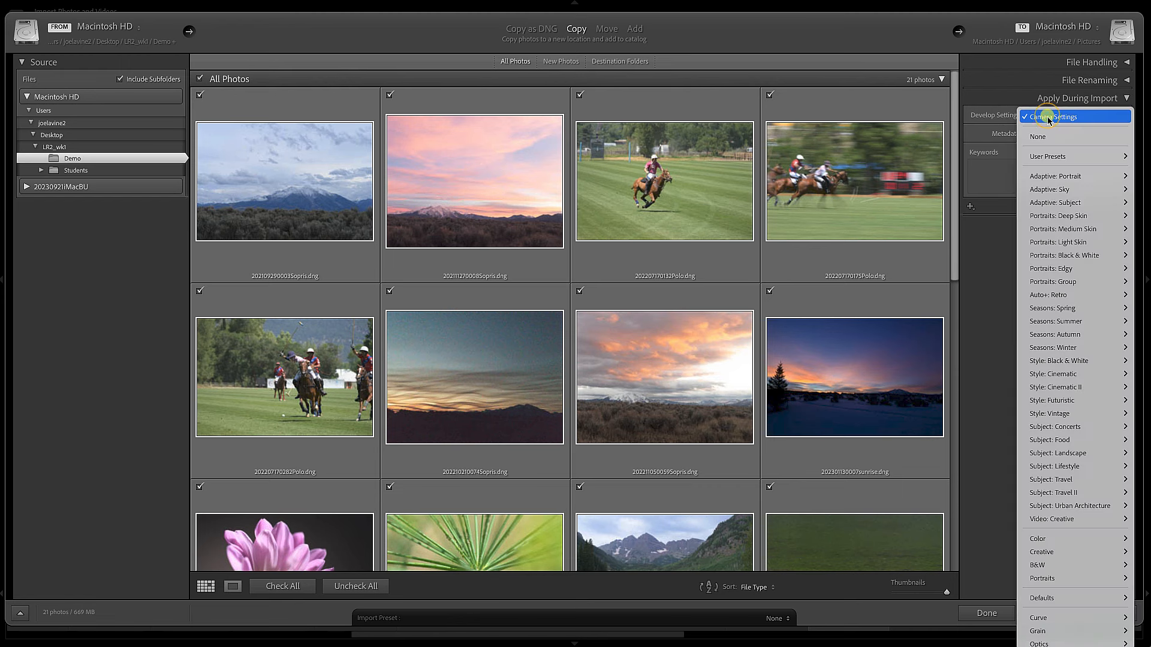
left_click(1041, 136)
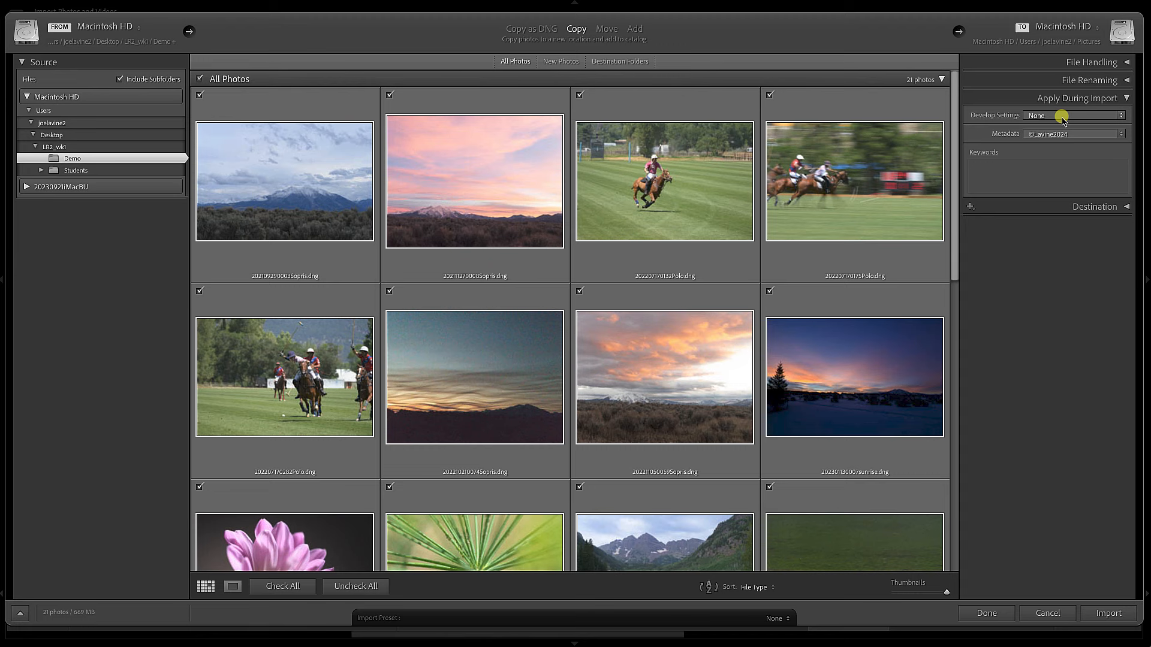
left_click(1062, 117)
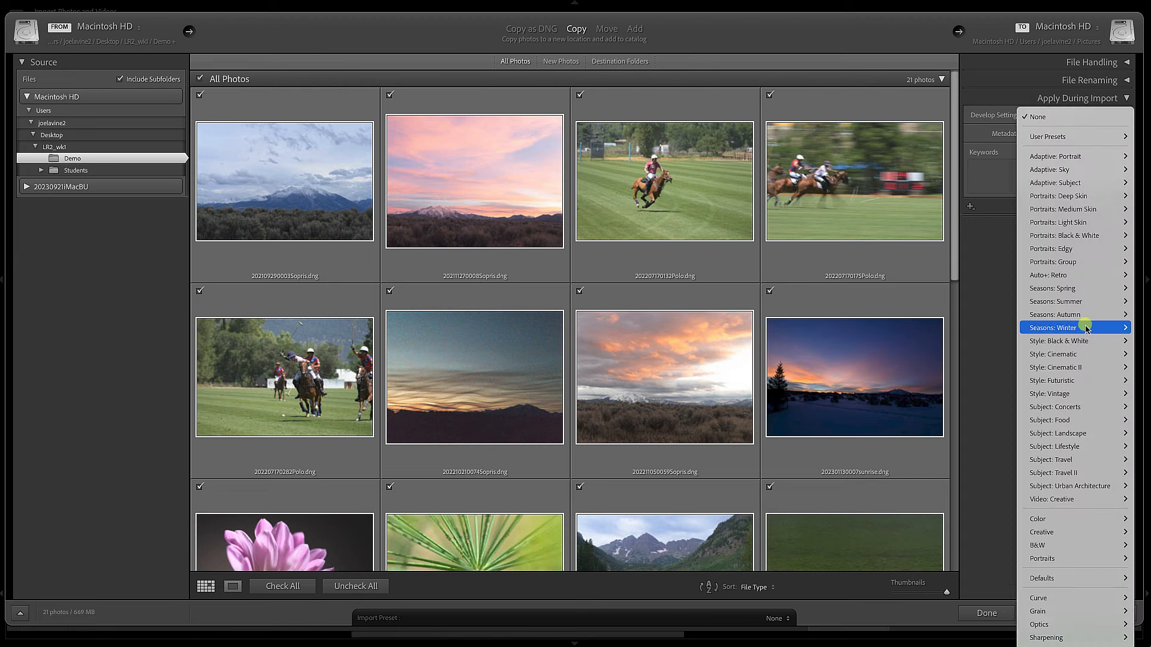
mouse_move(1063, 577)
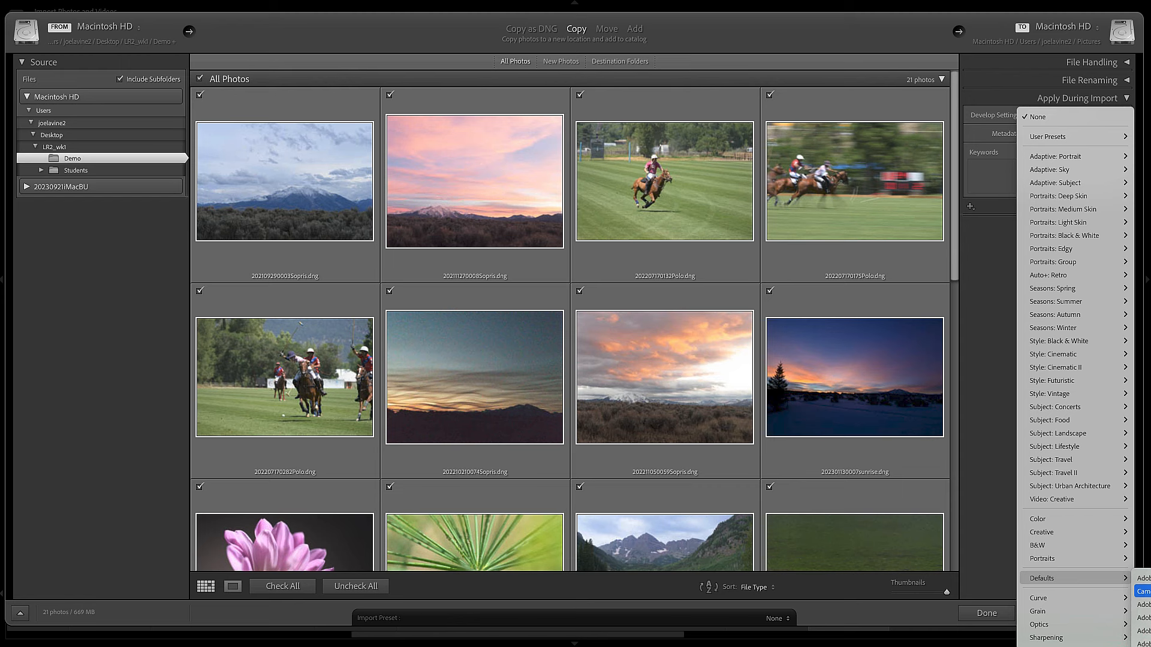
left_click(1142, 591)
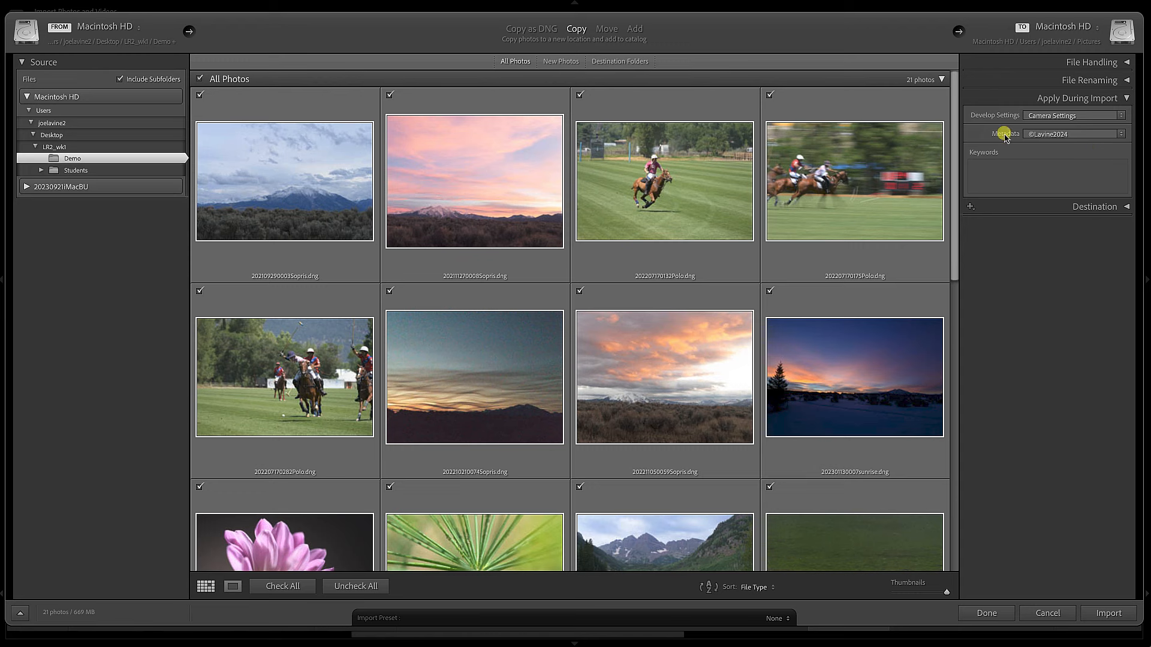
Review the IPTC copyright and creator fields of the photographer's 2024 copyright preset in the metadata preset editor
left_click(1118, 134)
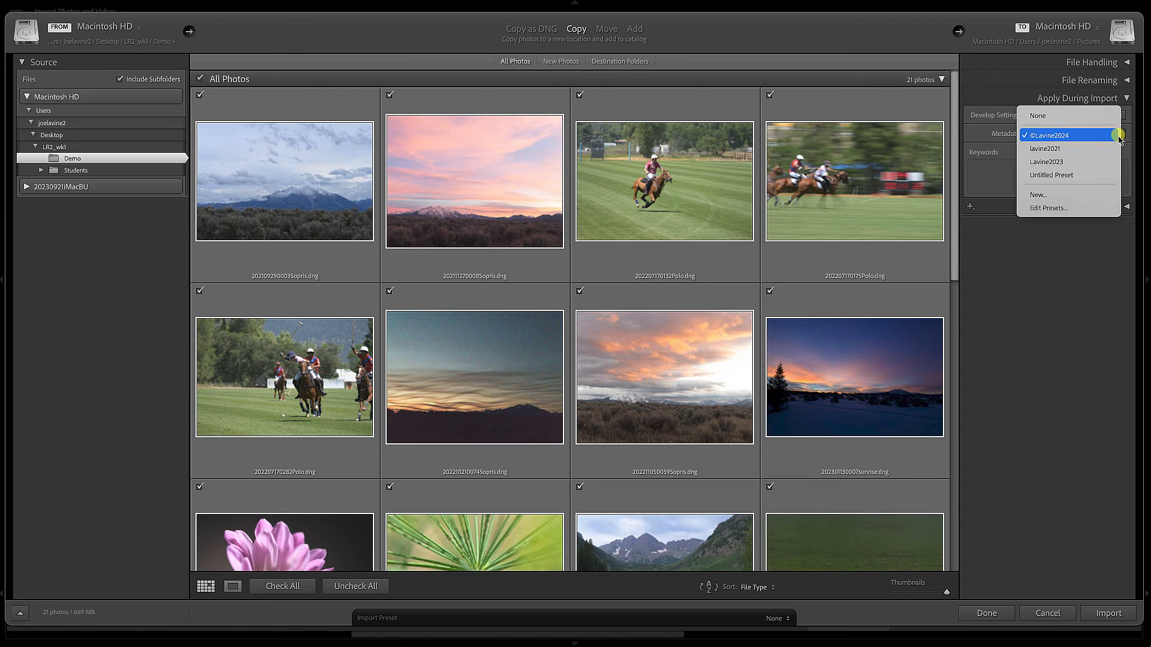
left_click(1056, 222)
left_click(623, 121)
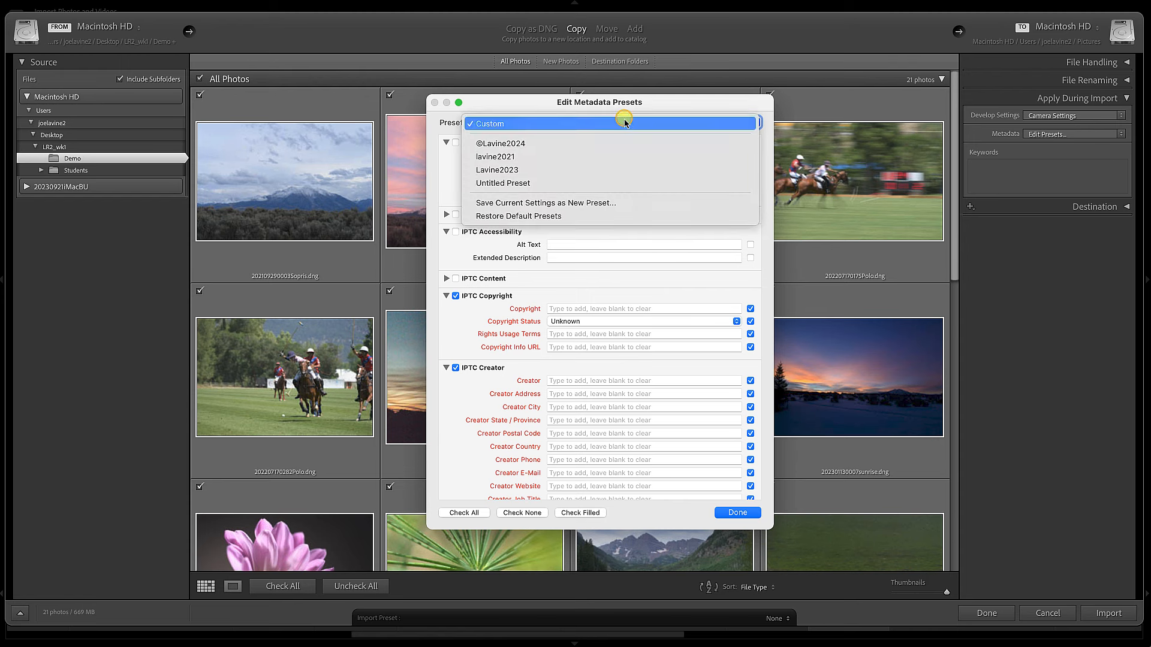
left_click(612, 143)
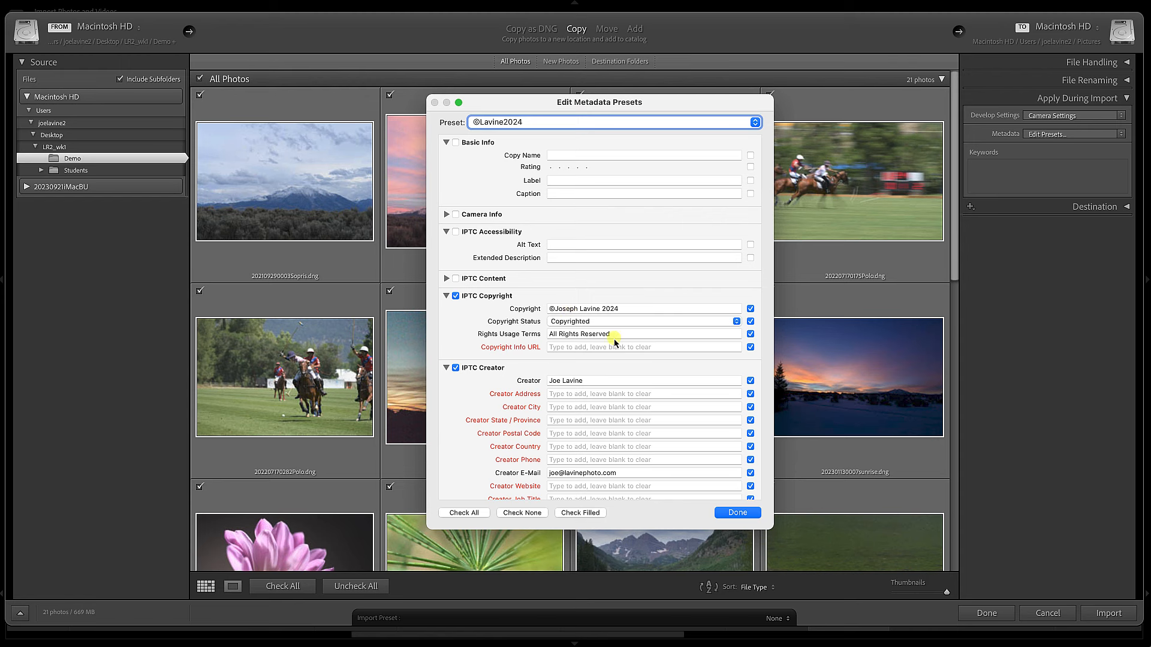
scroll(613, 336, "down", 2)
scroll(614, 338, "down", 1)
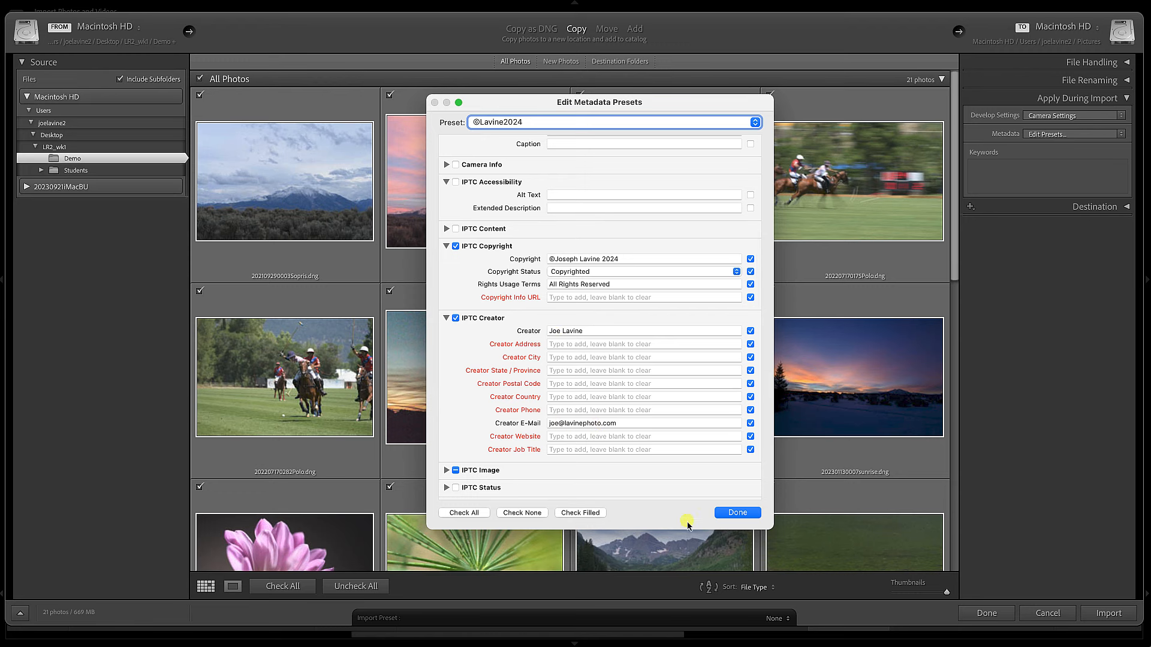
left_click(734, 514)
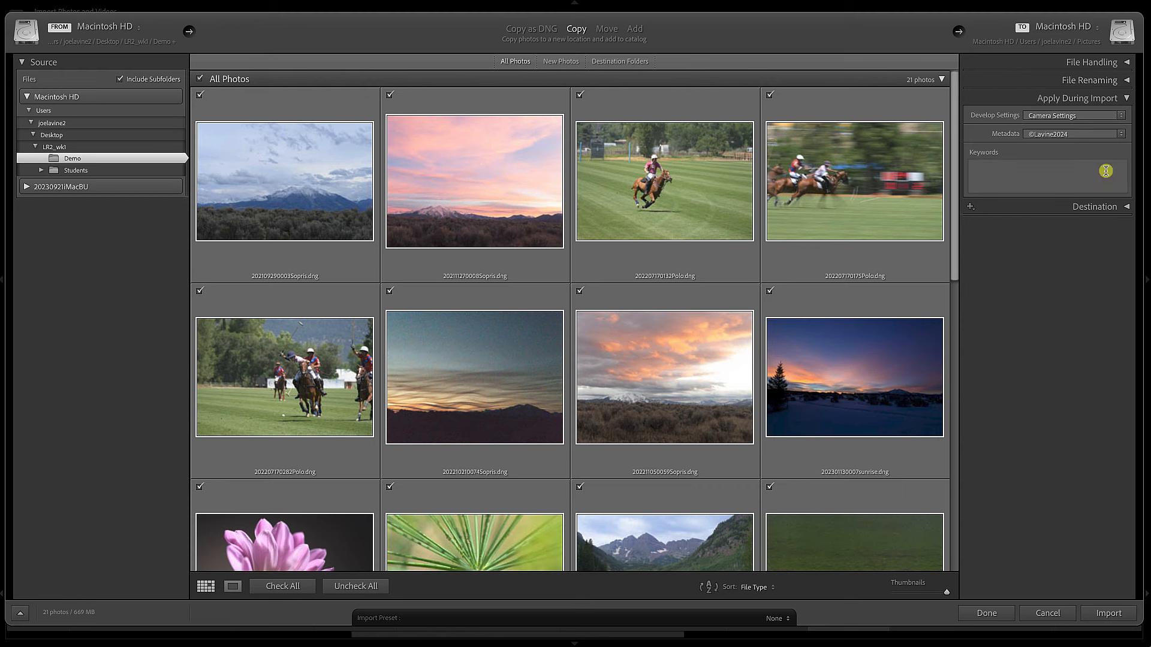
Enter the import keywords vacation, USA, Hawaii, Maui, waterfall
left_click(1020, 168)
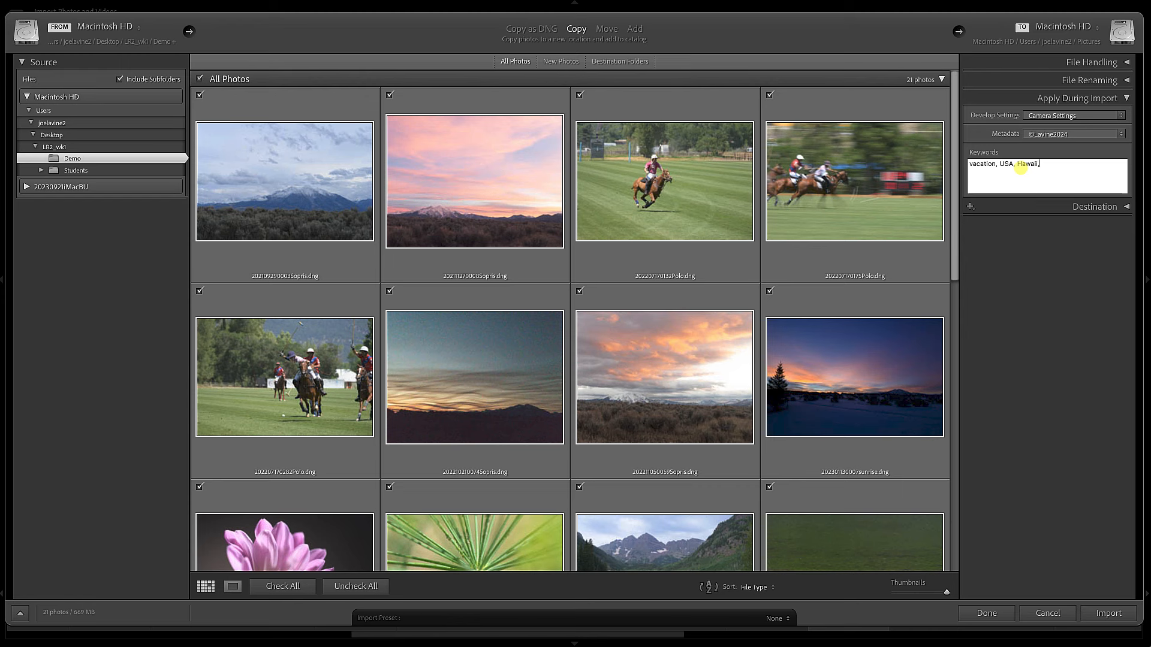
type("aui")
key("Return")
type("waterfall")
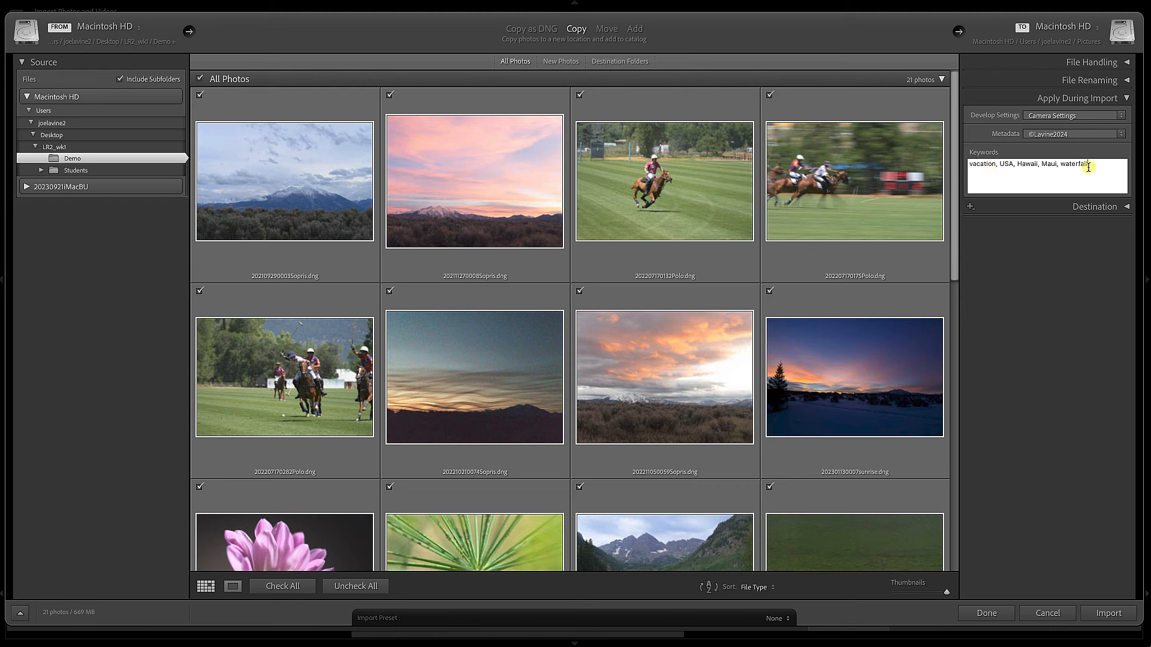
Try organizing the imported photos by date in the destination settings
left_click(1127, 99)
left_click(1127, 116)
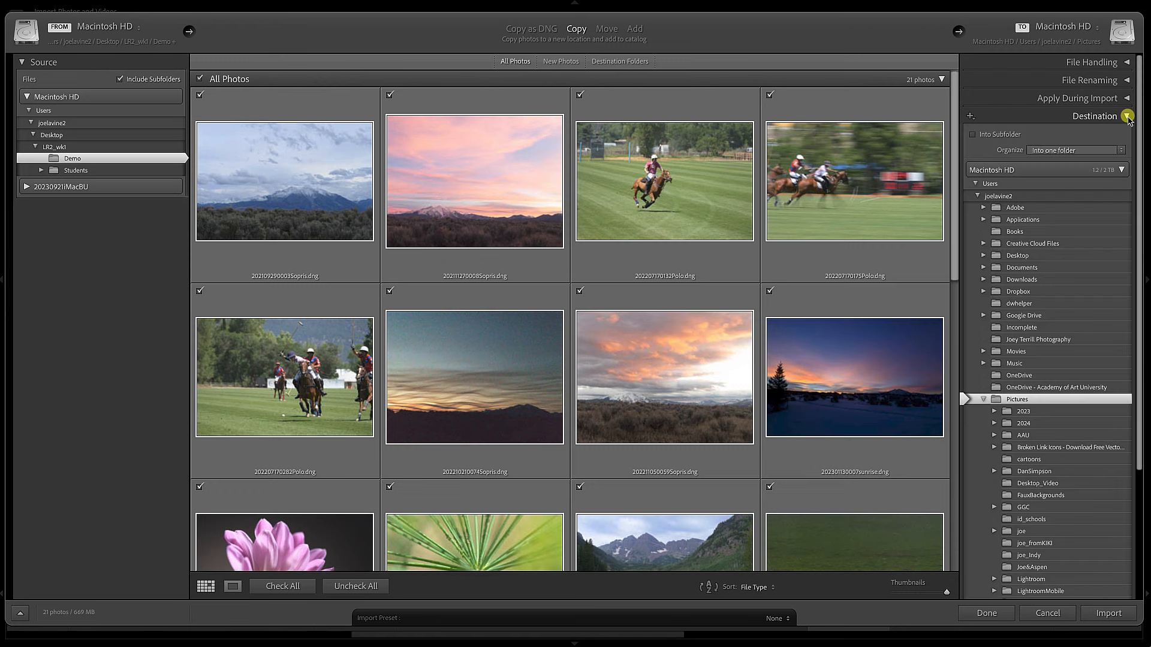
left_click(1119, 150)
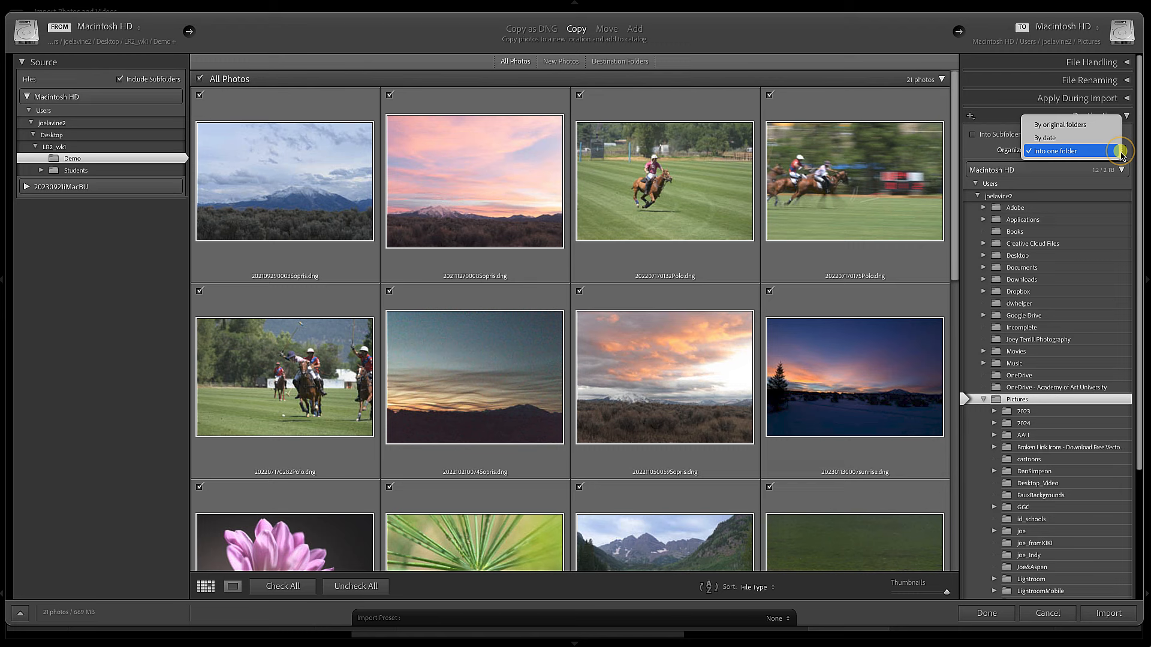
left_click(1073, 140)
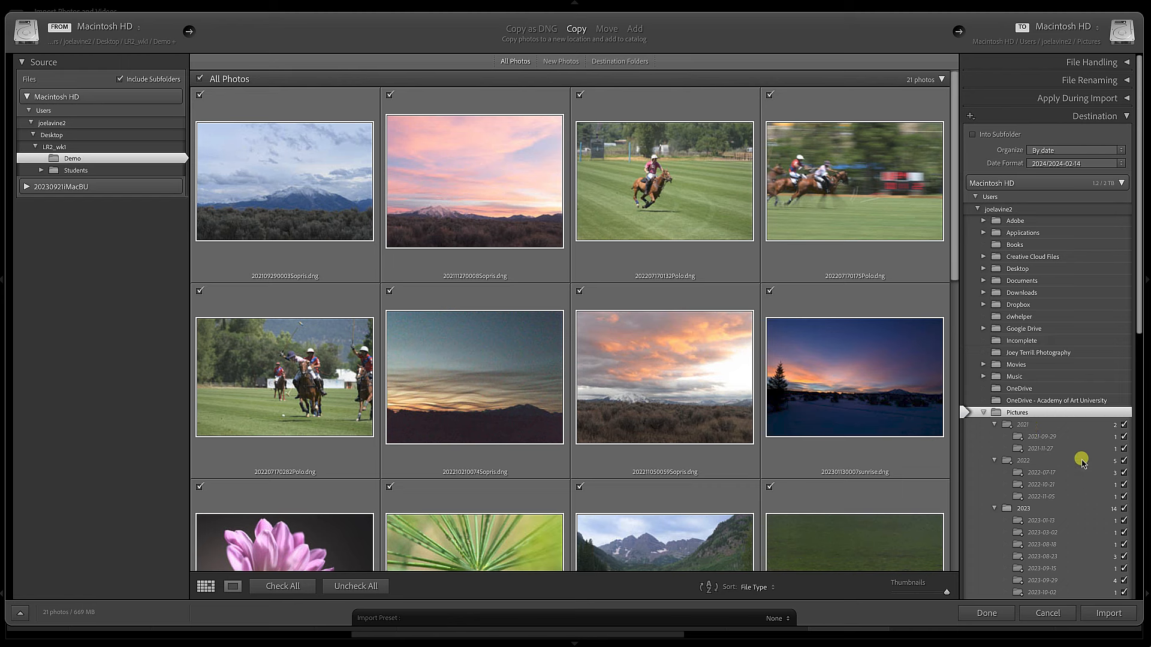
Organize the imported photos into one folder and choose the 2024 folder inside Pictures as the destination
left_click(1120, 152)
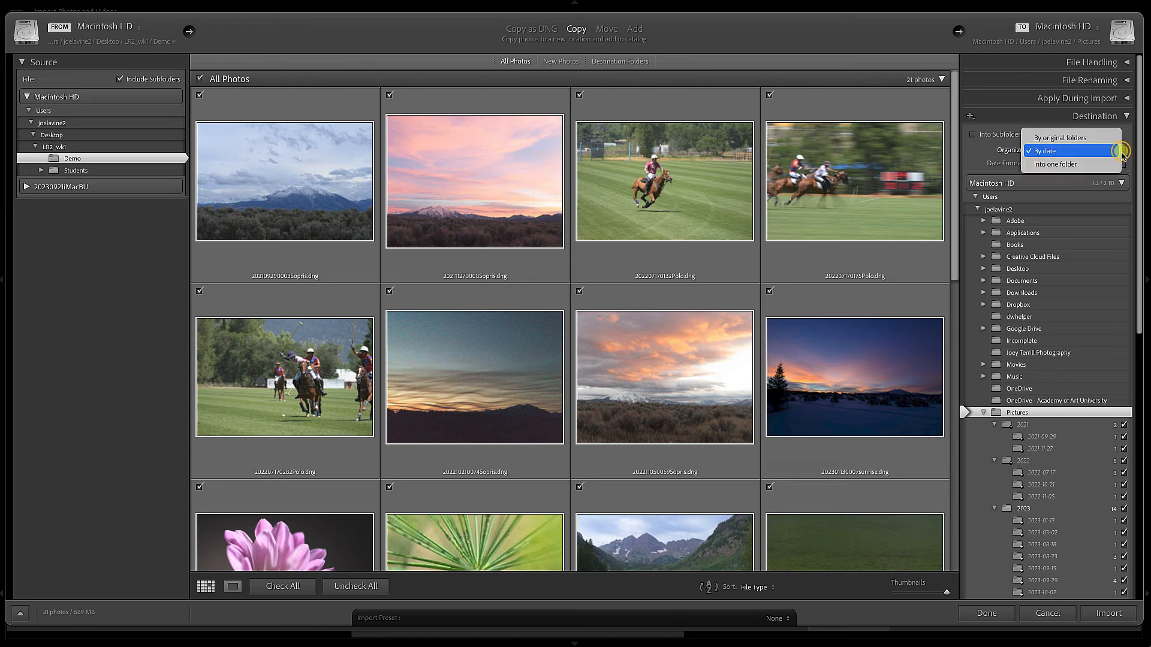
left_click(1071, 164)
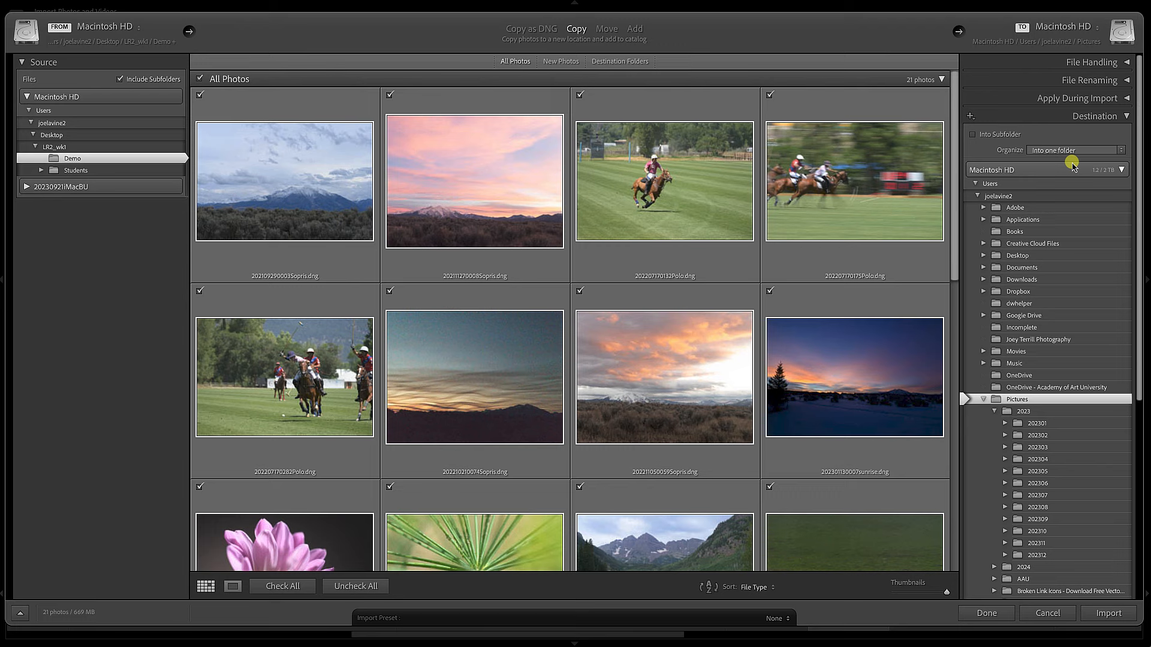
scroll(1040, 364, "down", 2)
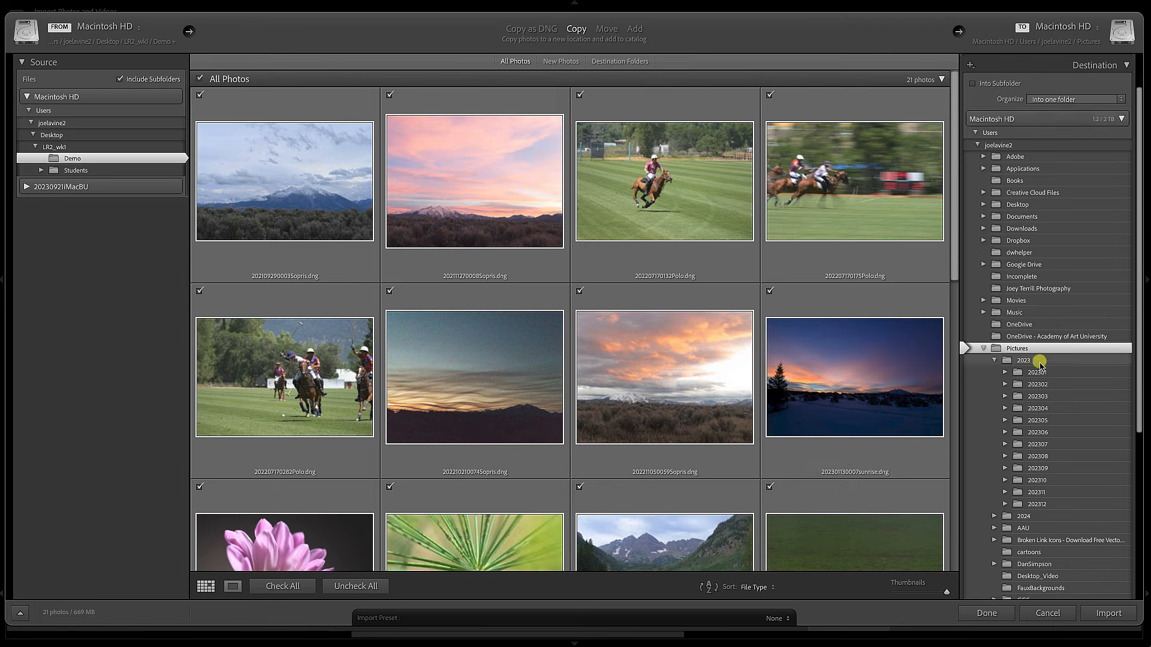
scroll(1040, 364, "down", 6)
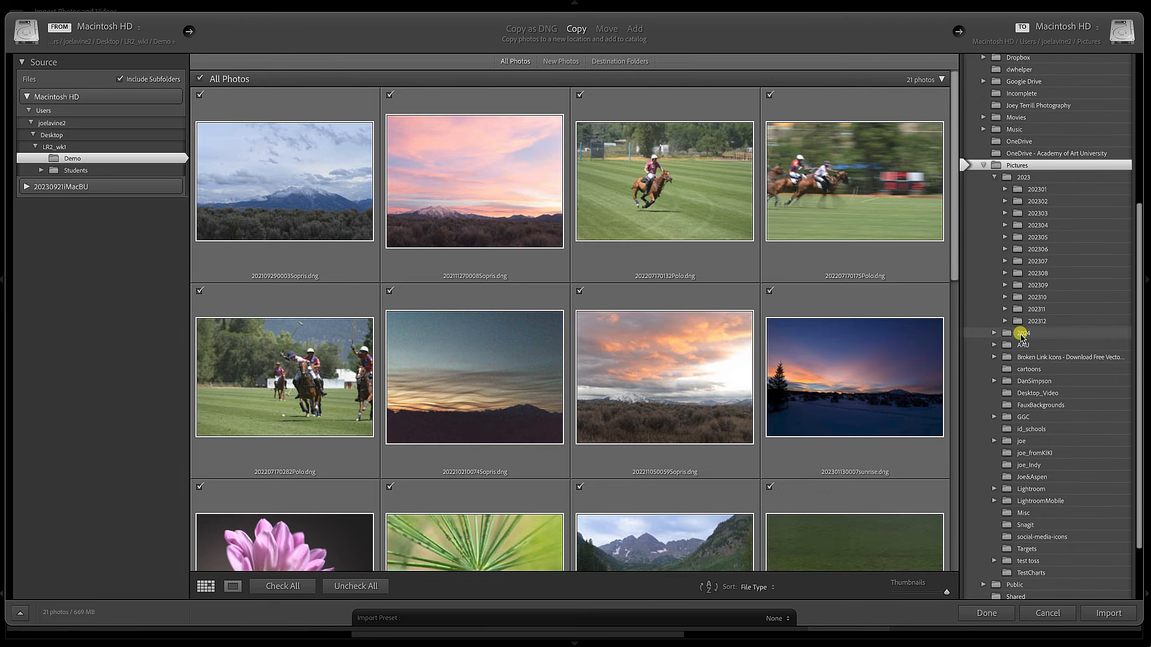
left_click(1023, 333)
scroll(1024, 363, "up", 5)
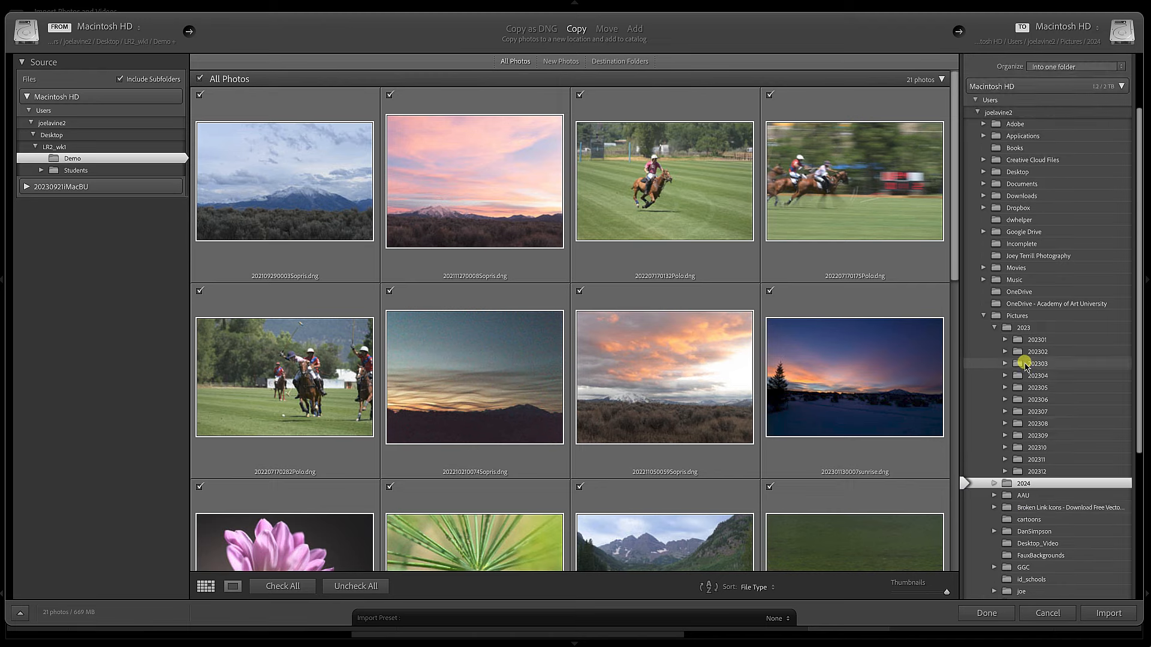
scroll(1023, 363, "up", 2)
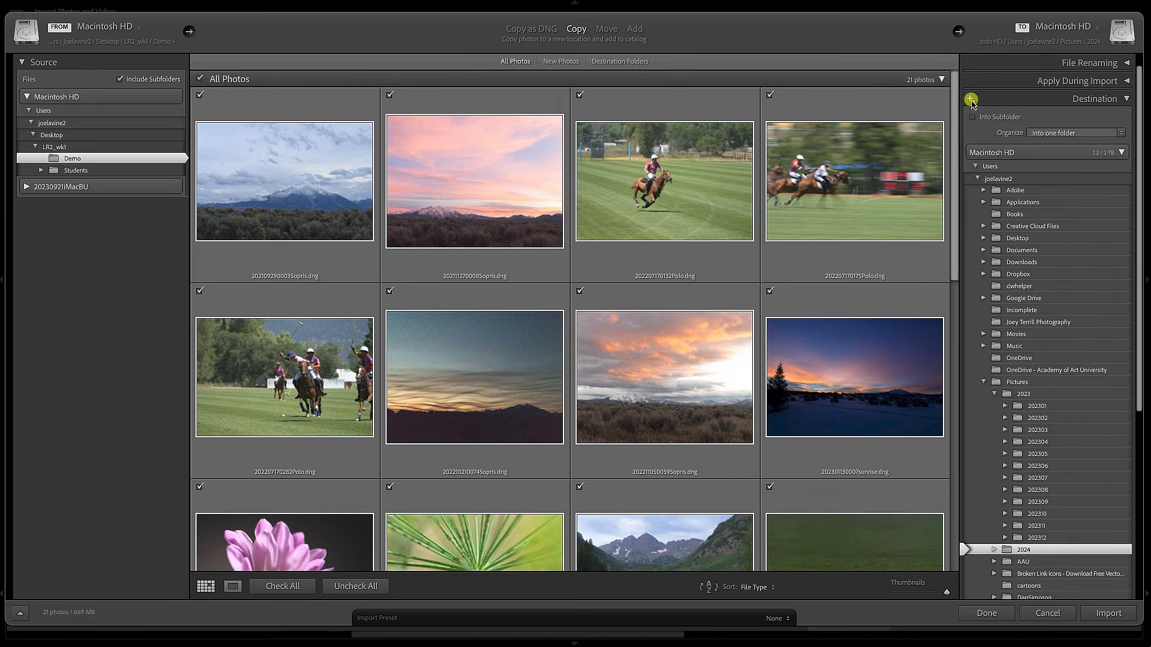
Create a new folder named 20240214VideoDemo inside the 202402 folder of 2024 and choose it as the import destination
left_click(970, 99)
left_click(985, 111)
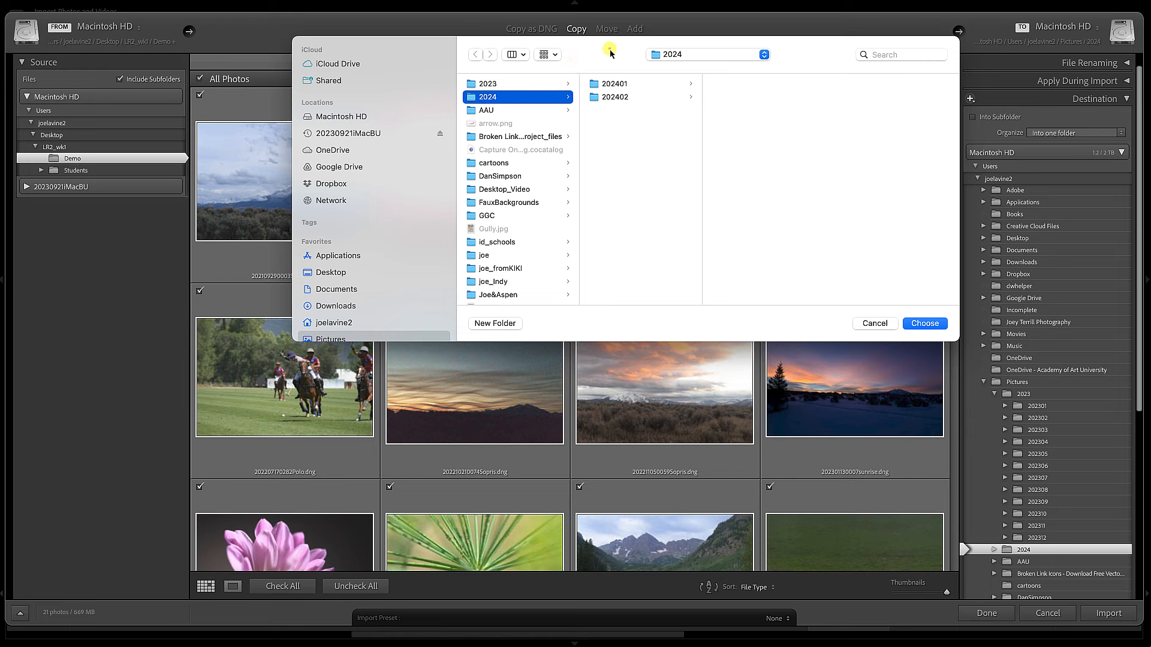
left_click_drag(610, 53, 570, 113)
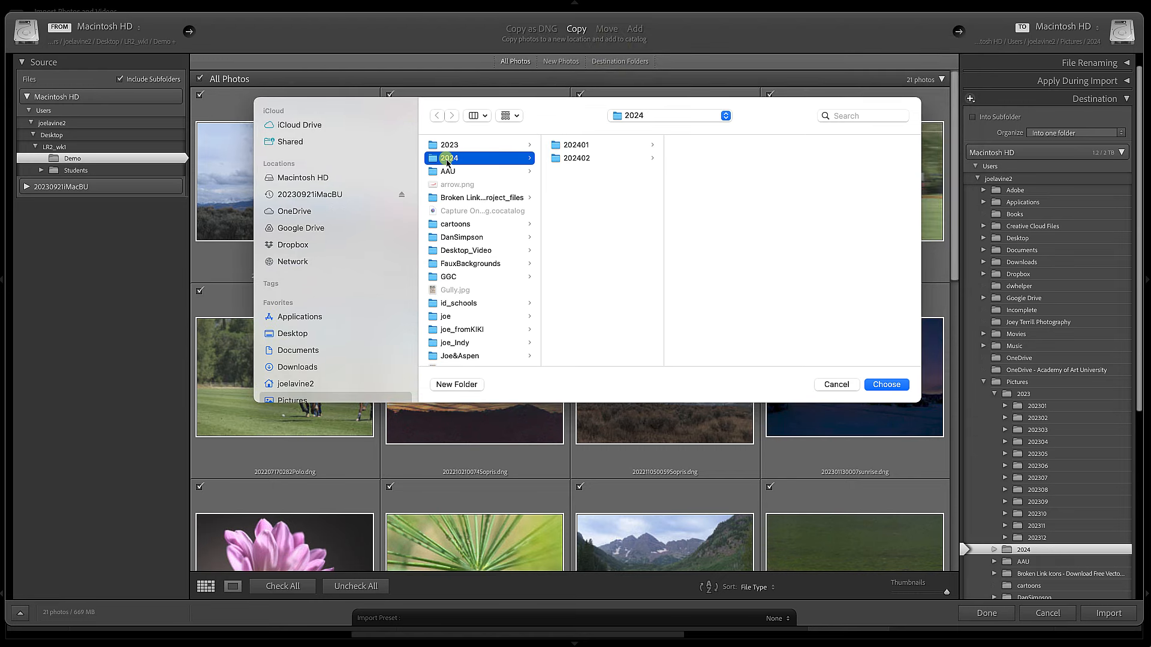
left_click(579, 159)
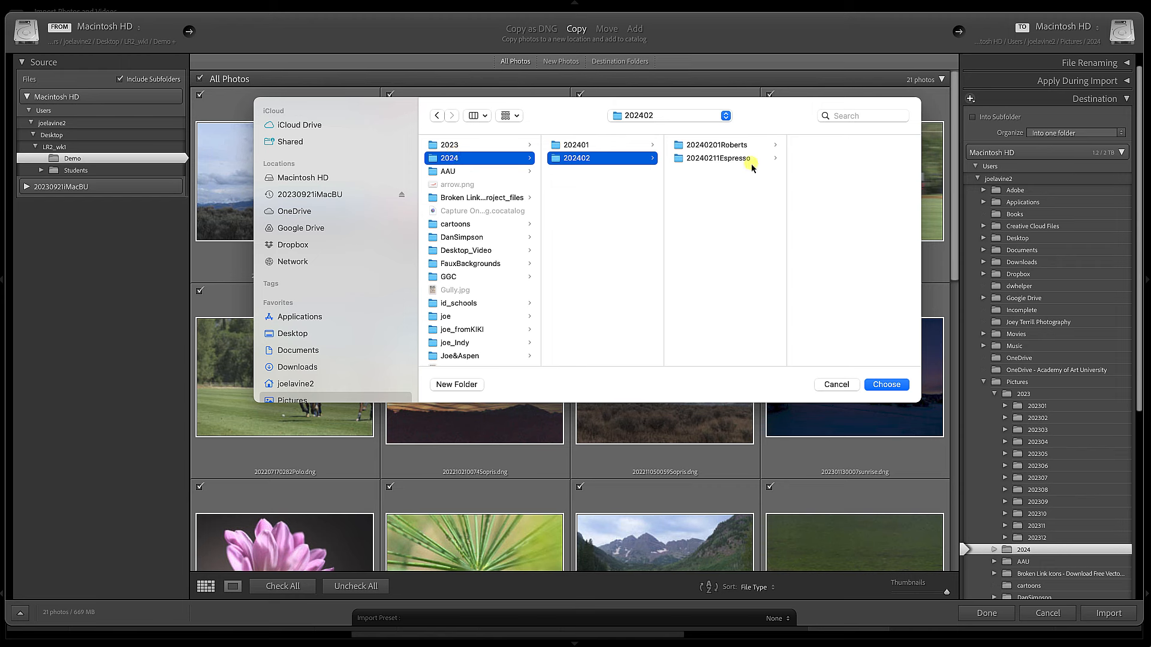
left_click(462, 385)
type("20")
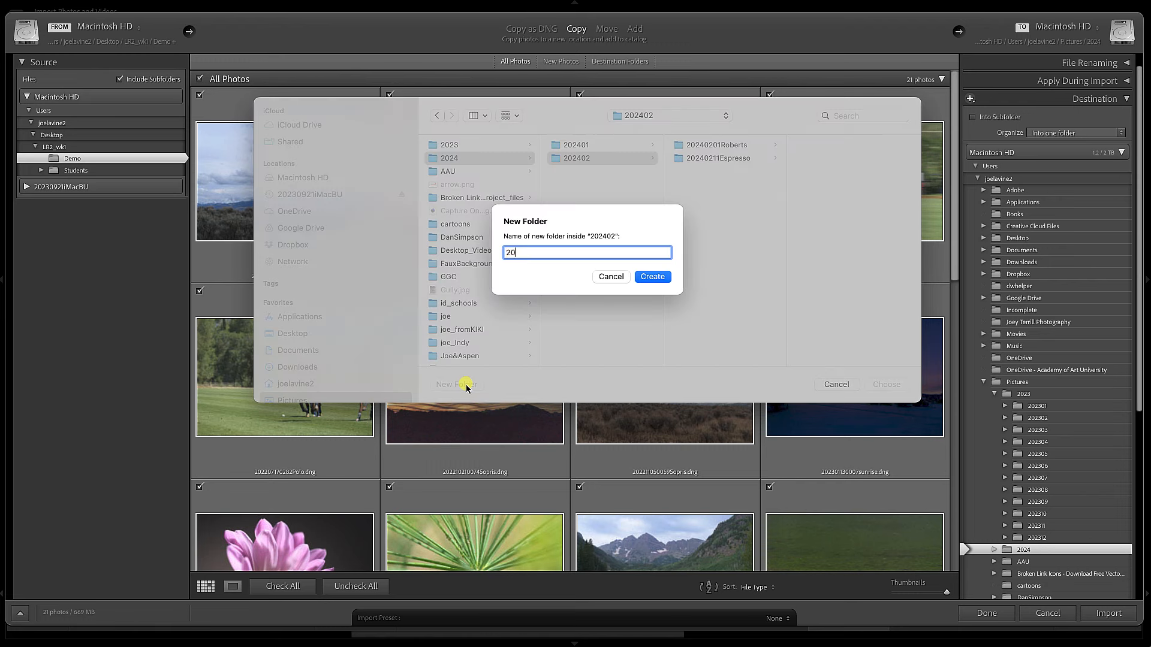
type("240214VideoDemo")
left_click(648, 277)
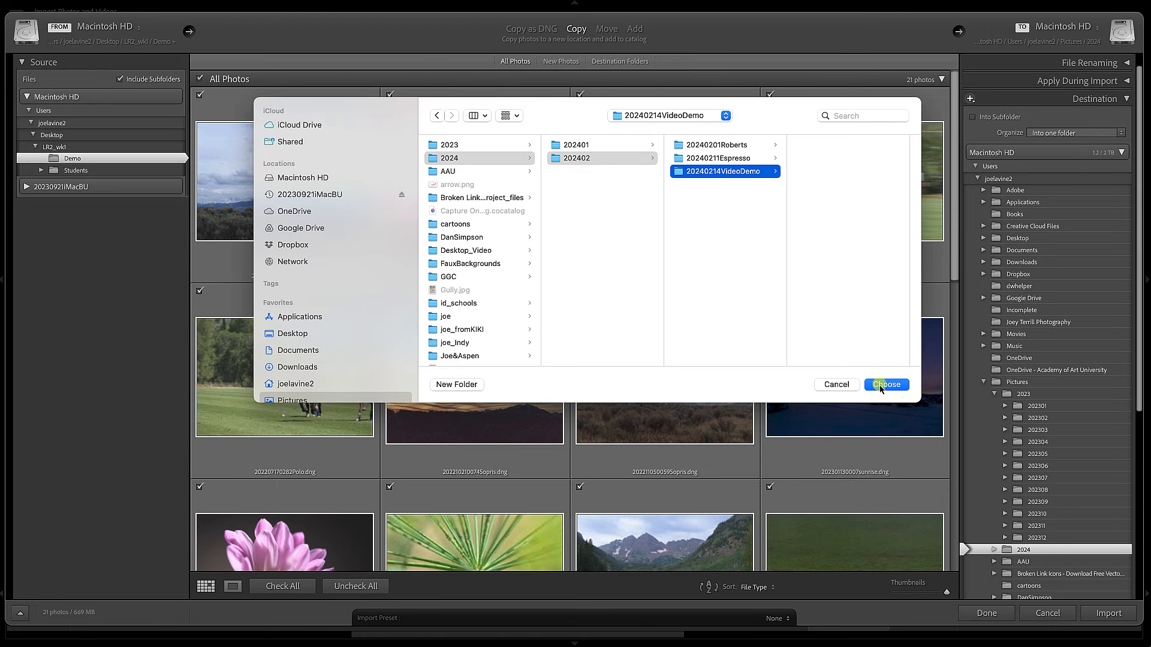
left_click(886, 385)
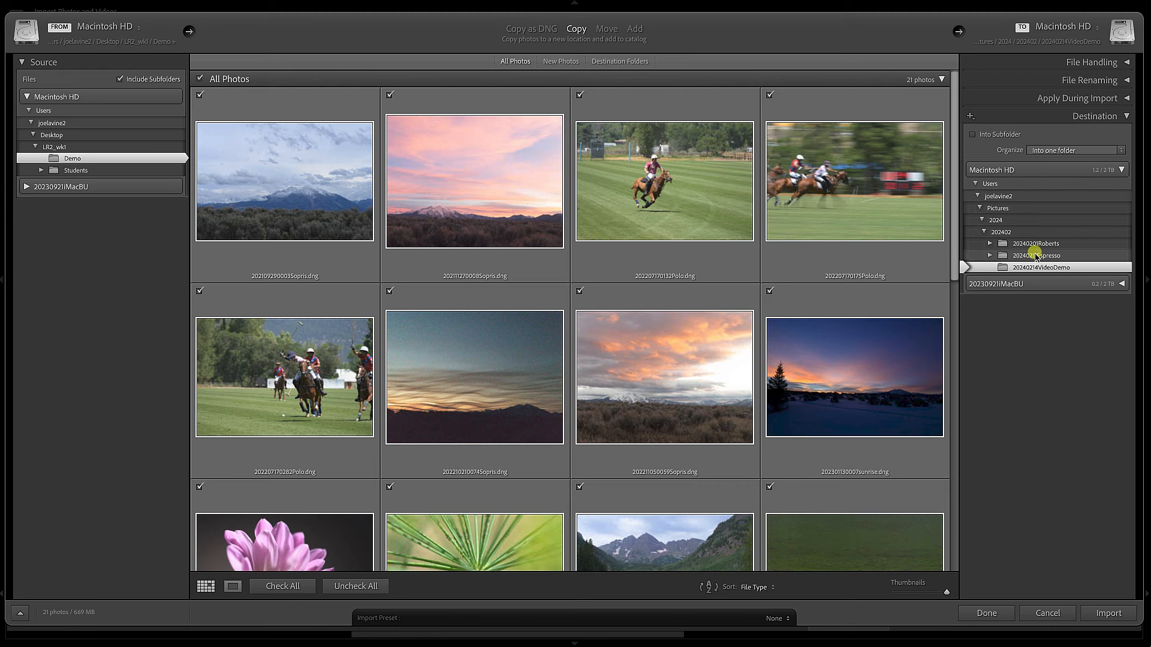
Import the photos and show the contents of the 20240214VideoDemo folder as a thumbnail grid
left_click(1094, 613)
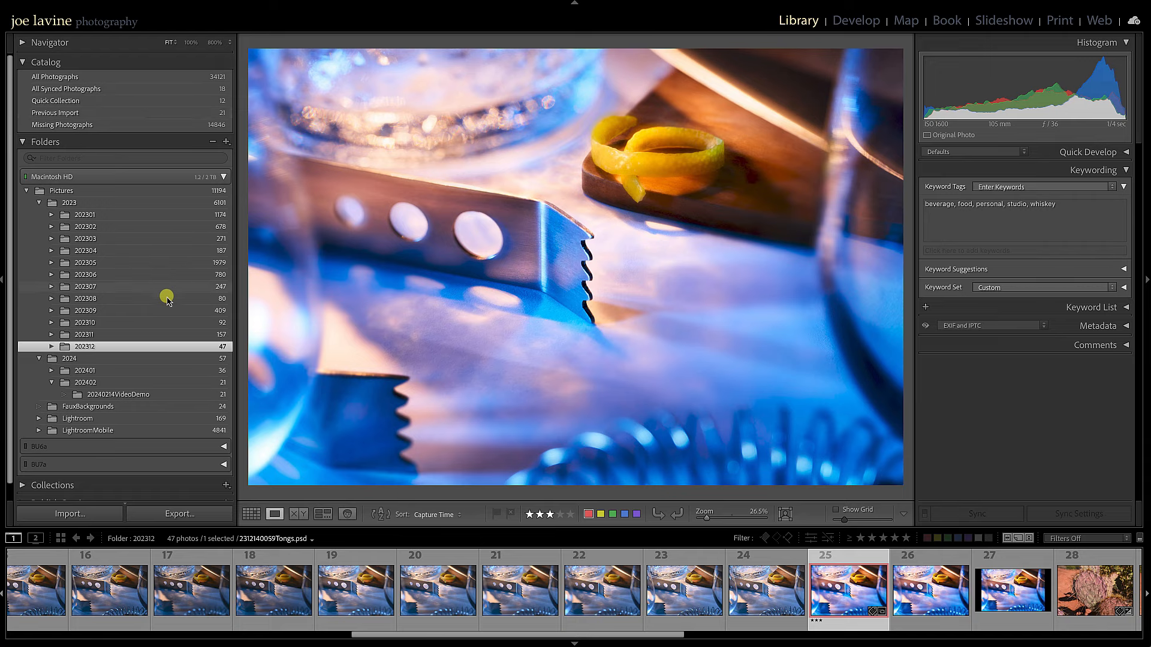
left_click(141, 396)
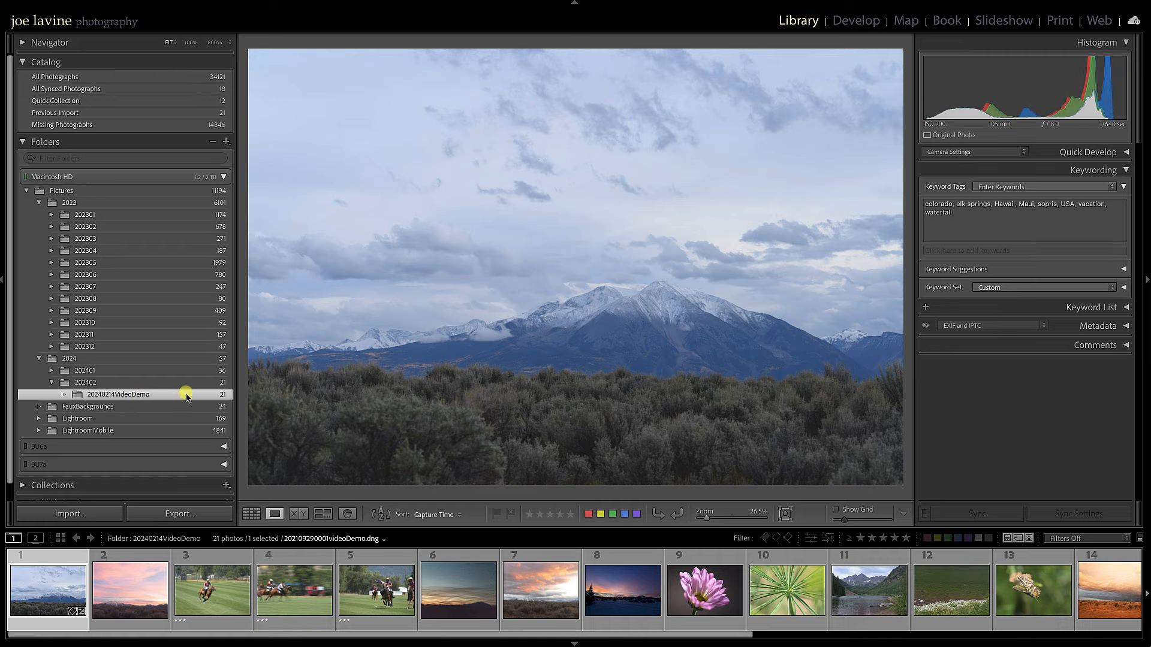
key("g")
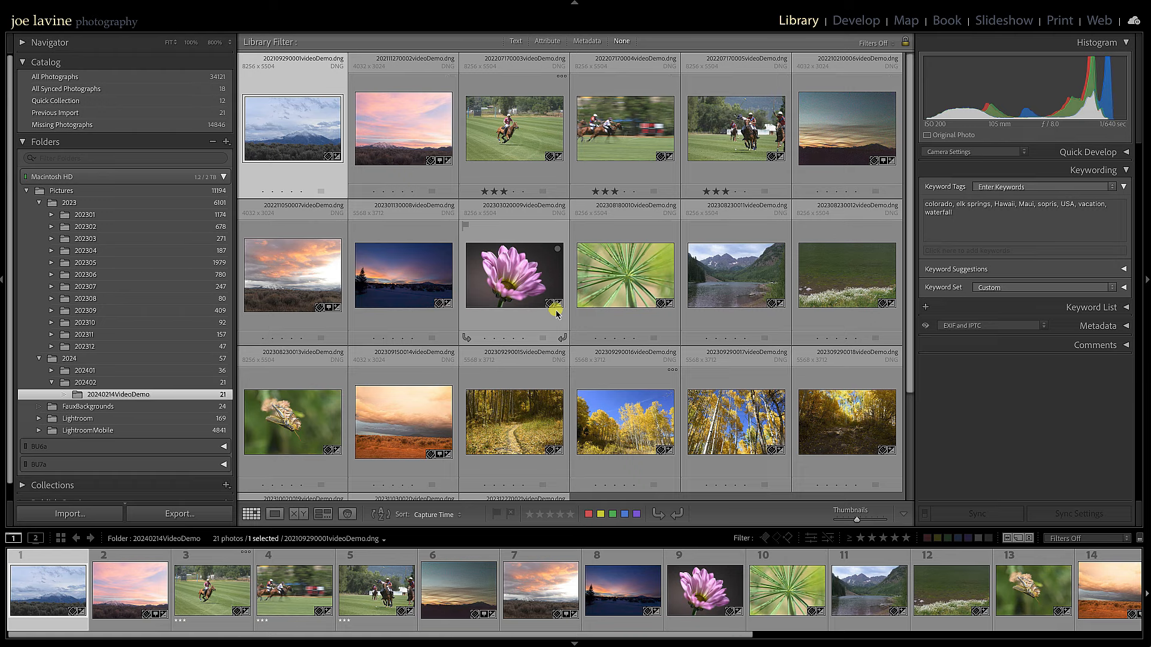
Rename the pink flower and adjacent green plant photos with the photographer's 2024 naming template, custom text flower and start number 1
left_click(510, 276)
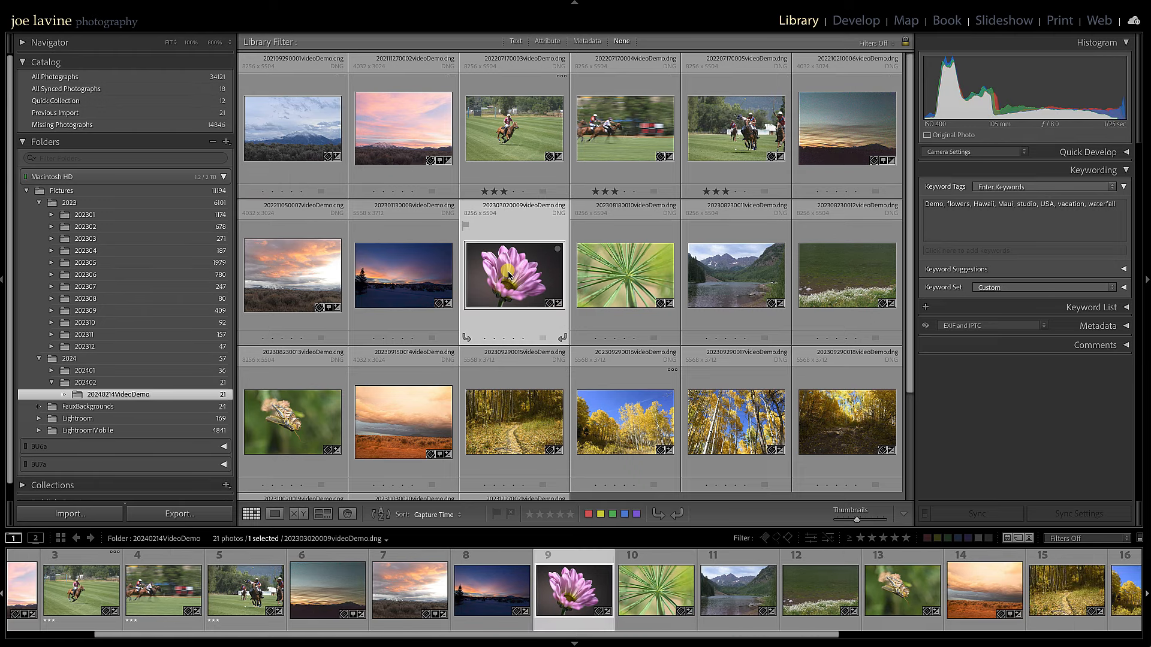
left_click(610, 277, "shift")
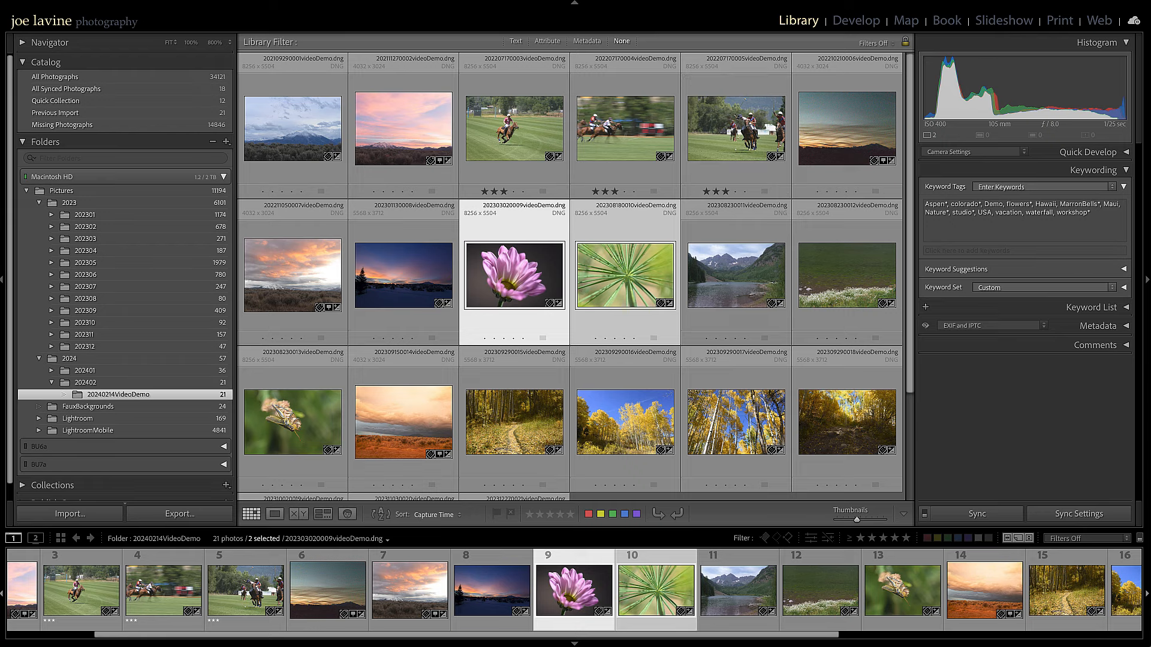
left_click(33, 1)
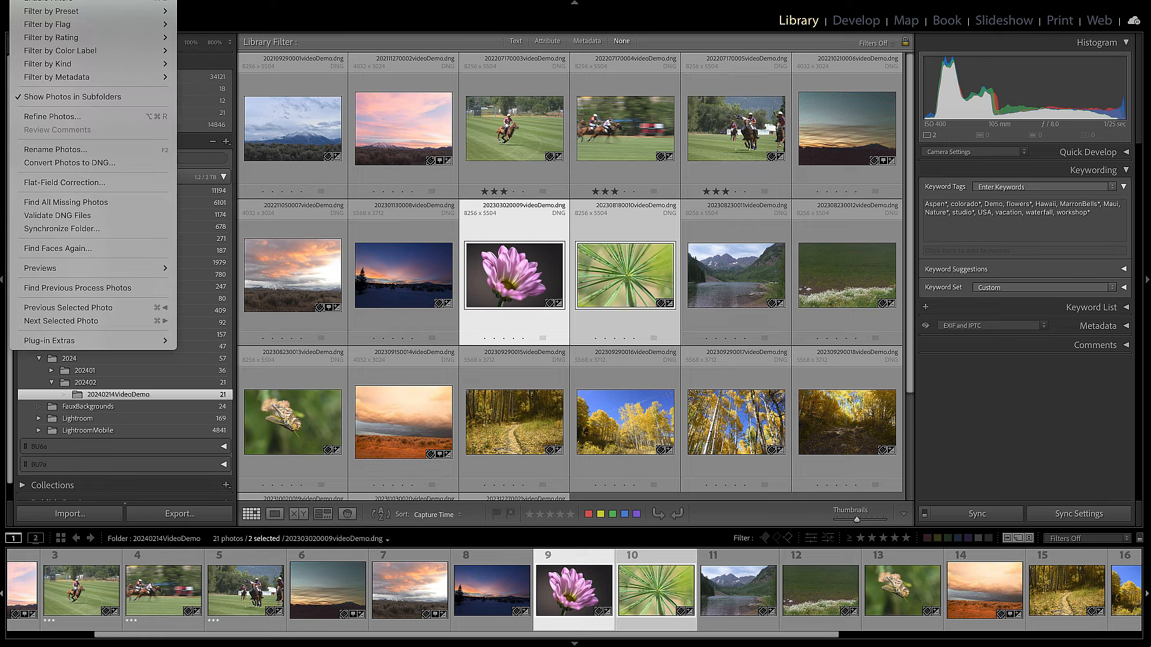
left_click(66, 151)
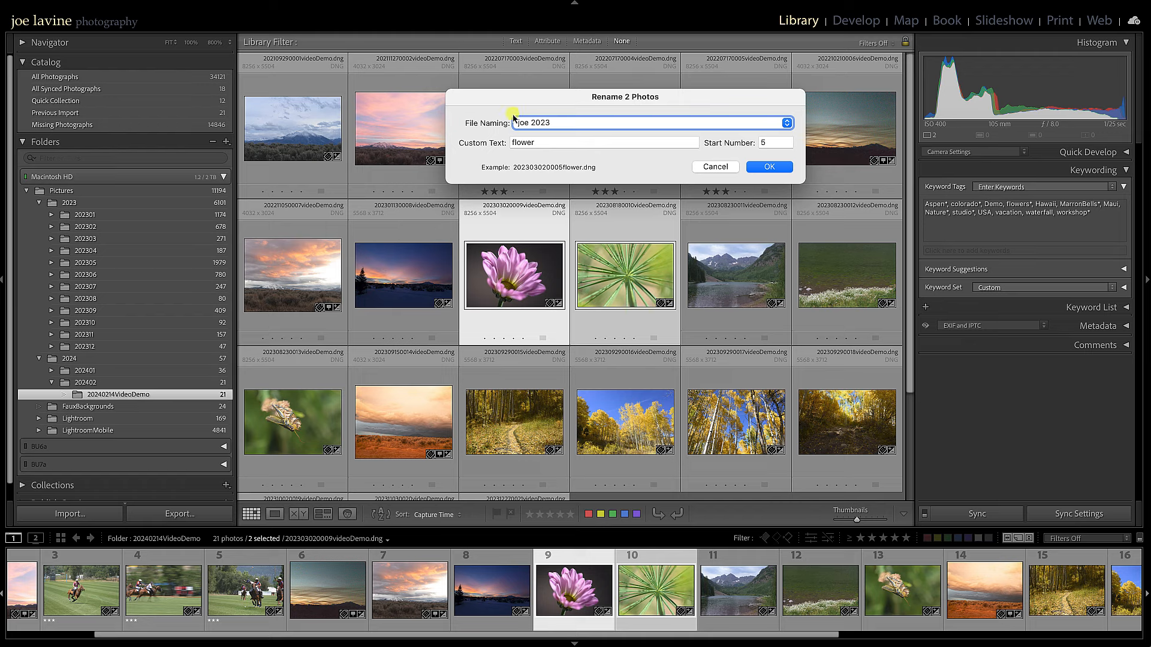
left_click(558, 124)
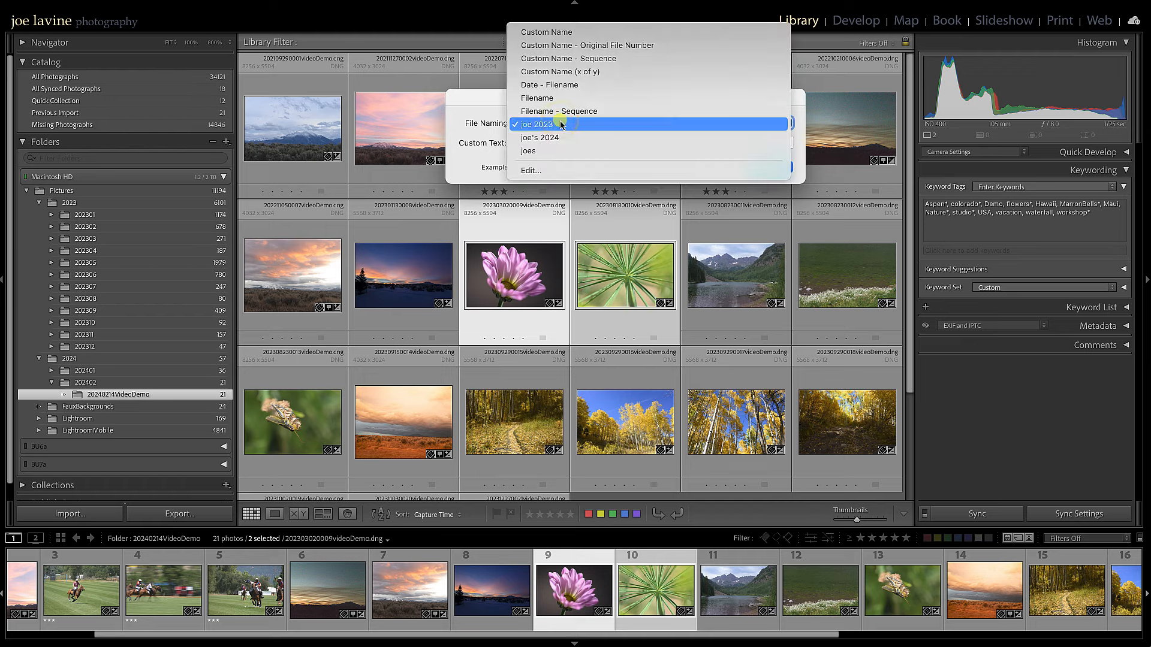
left_click(554, 139)
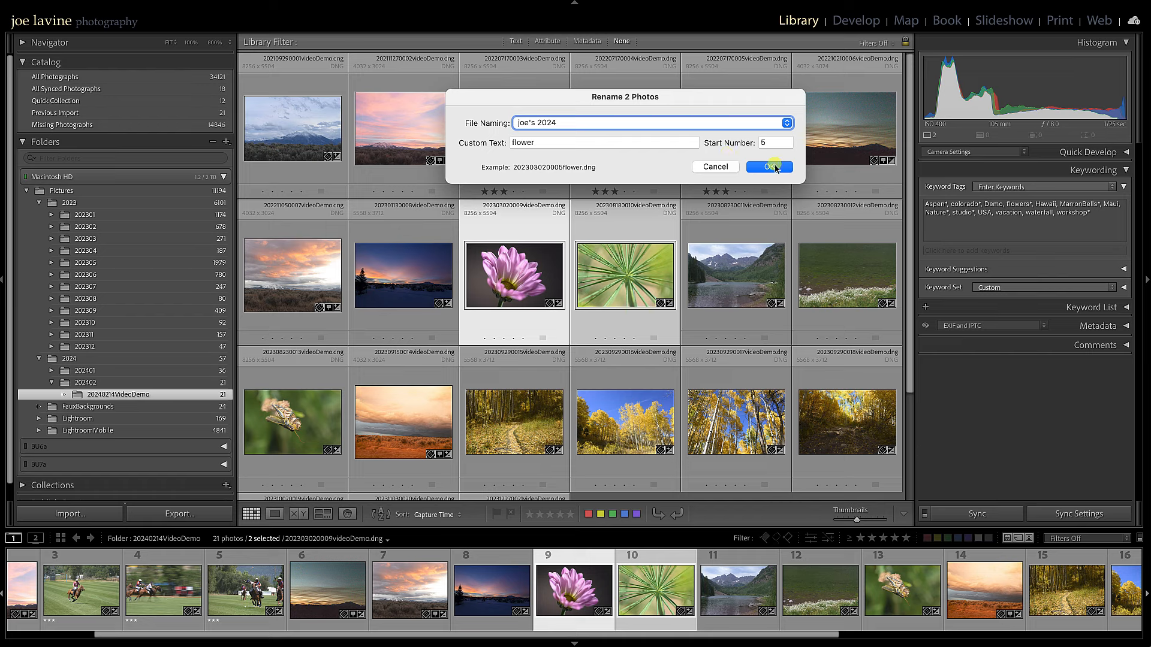
left_click(759, 143)
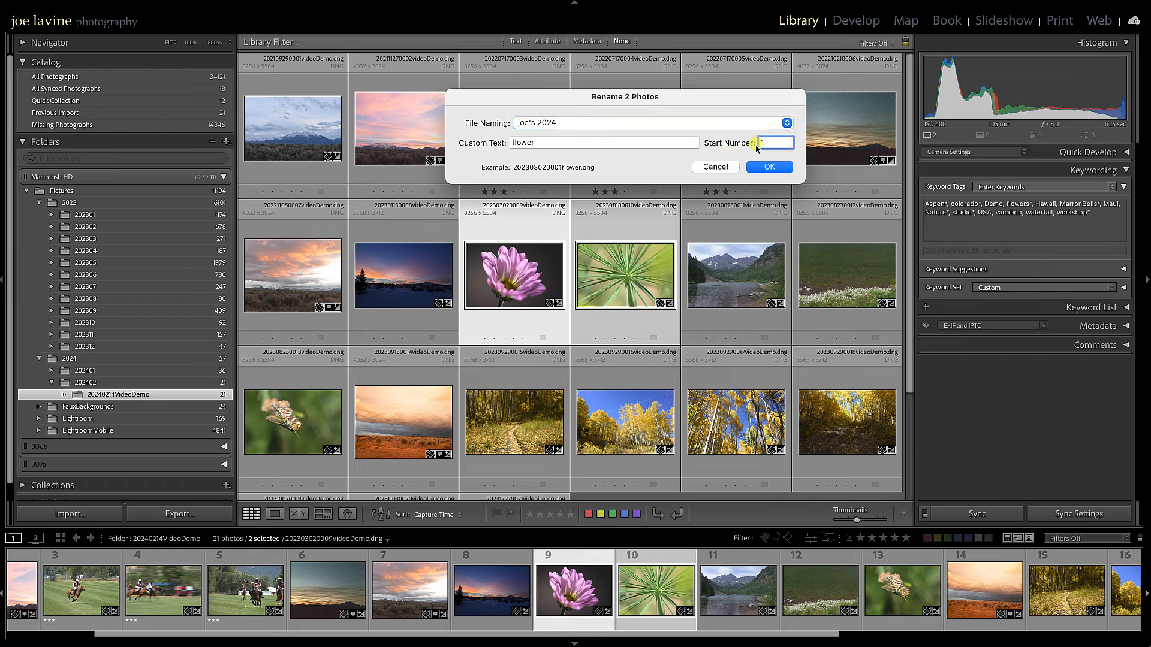
left_click(767, 169)
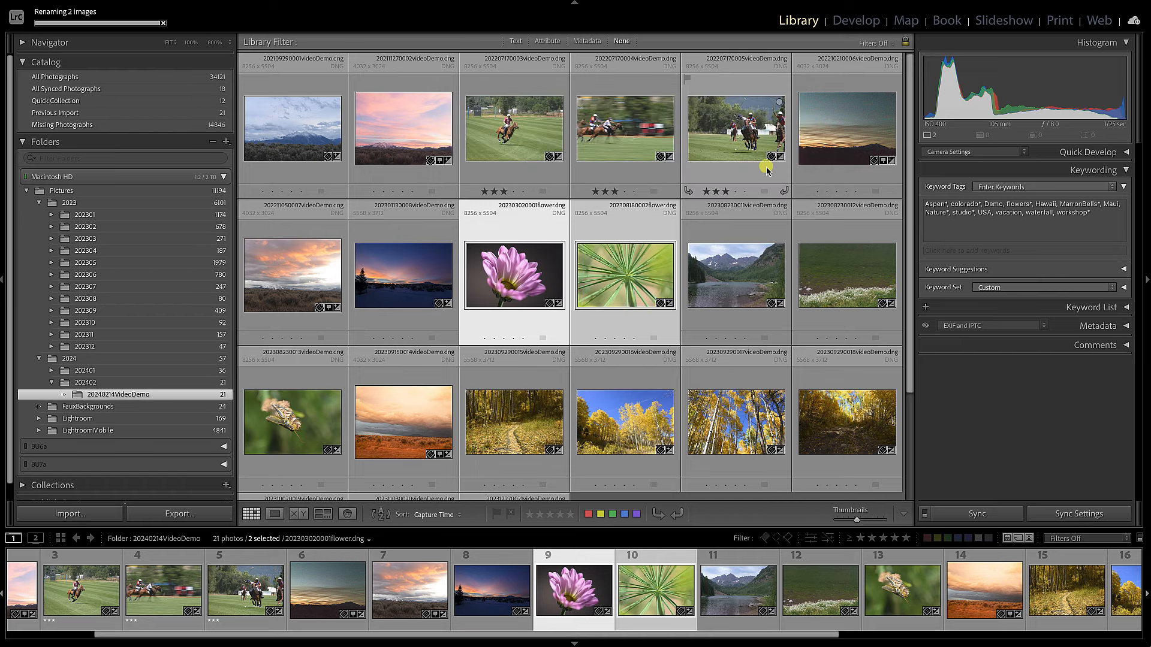